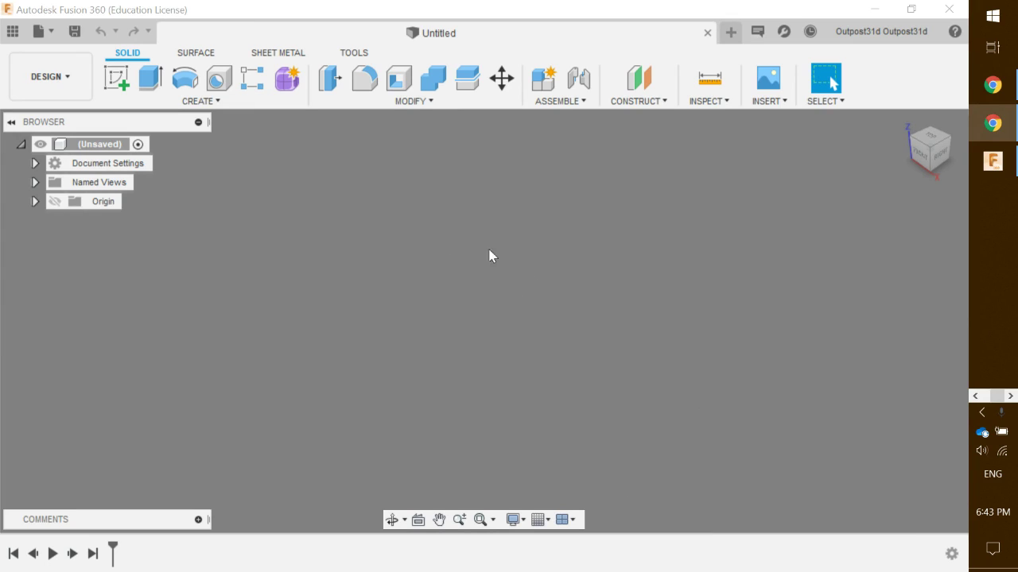
{"action": "left_click", "coordinate": [51, 32]}
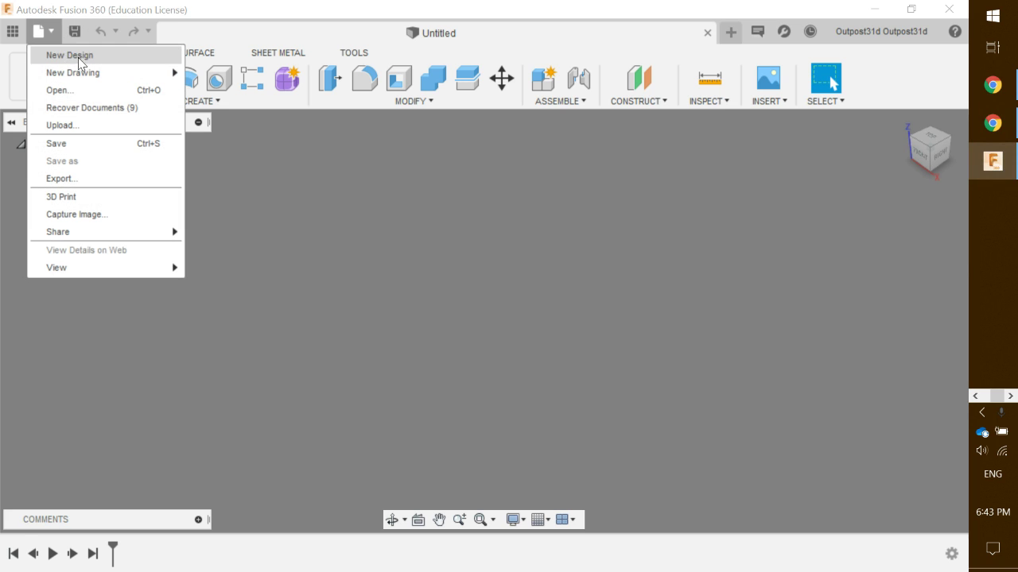
{"action": "left_click", "coordinate": [402, 229]}
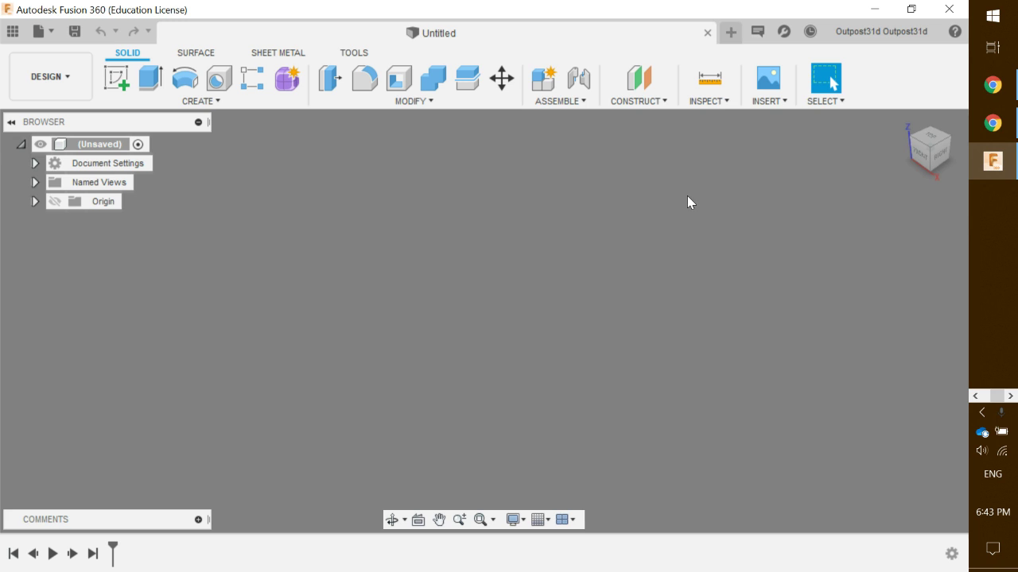
Switch to Chrome, open the reference image linked on the Lesson Overview slide, and download Lesson 2 Pop Bottle Reference.png
{"action": "left_click", "coordinate": [992, 122]}
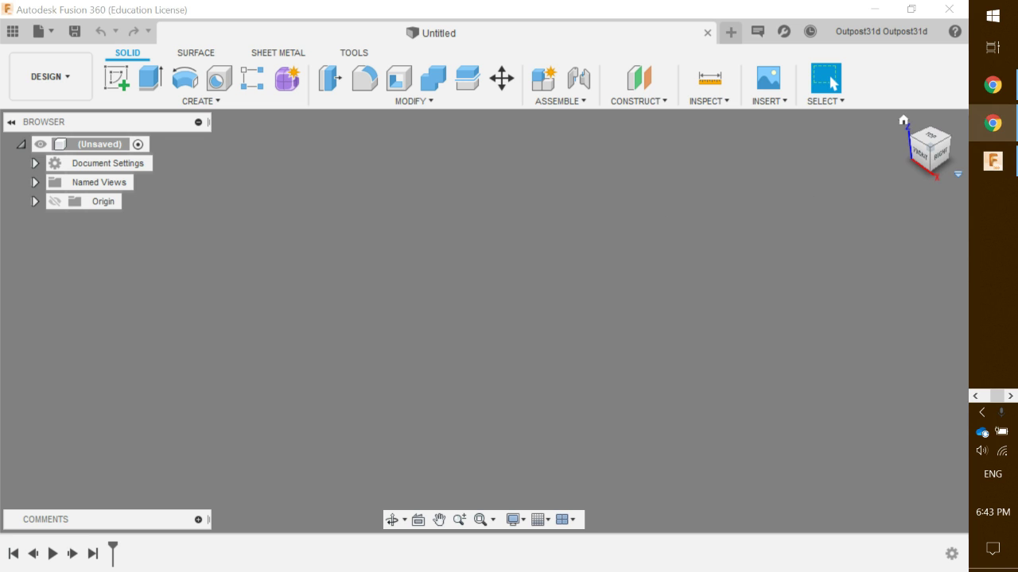
{"action": "left_click", "coordinate": [992, 123]}
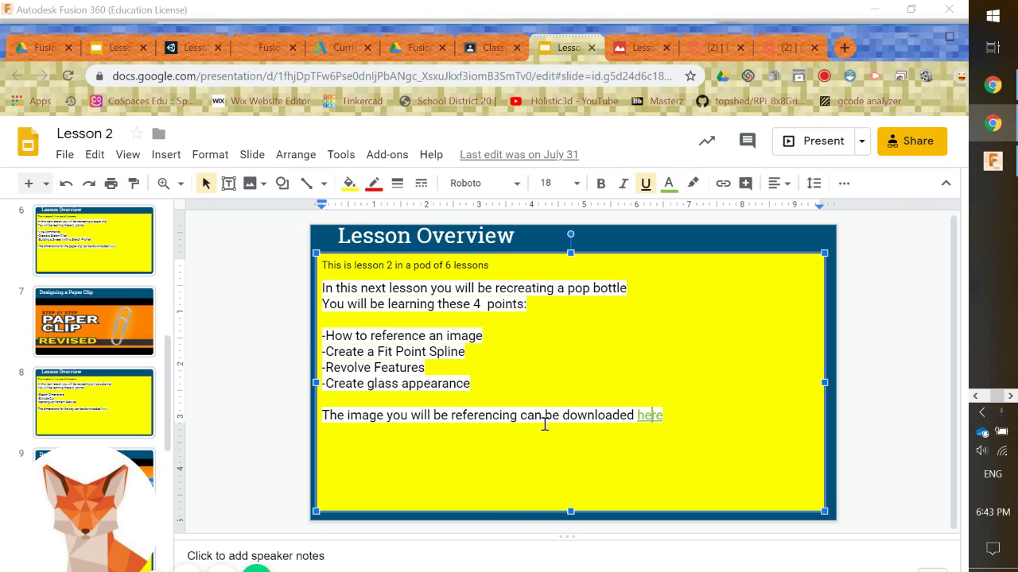
{"action": "left_click", "coordinate": [646, 415]}
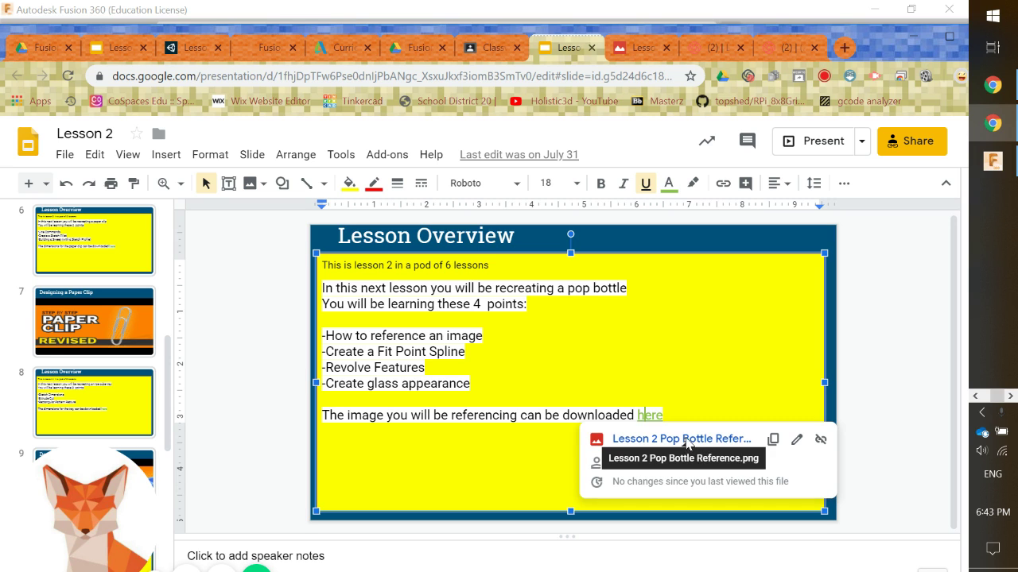
{"action": "left_click", "coordinate": [684, 440]}
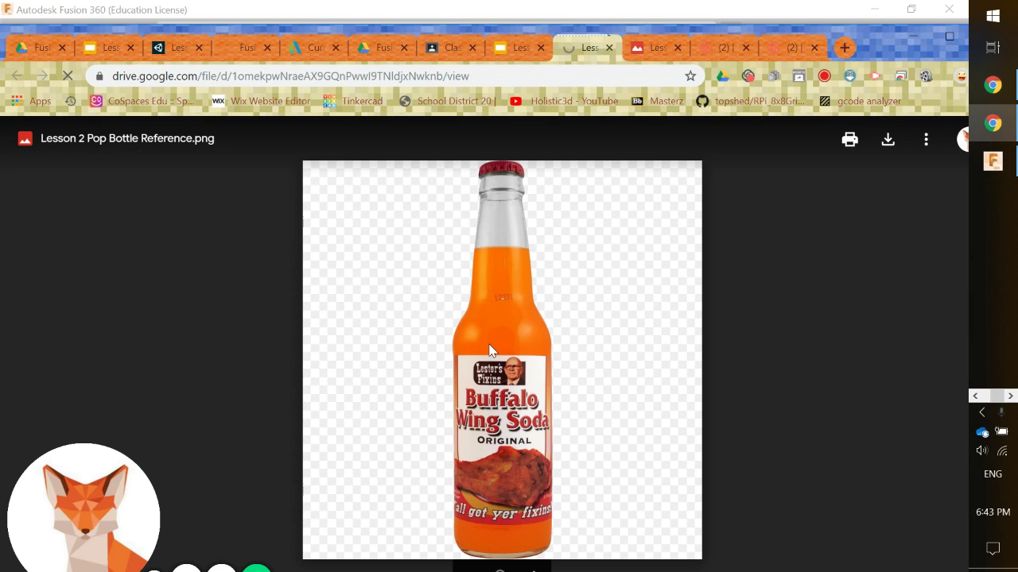
{"action": "left_click", "coordinate": [888, 142]}
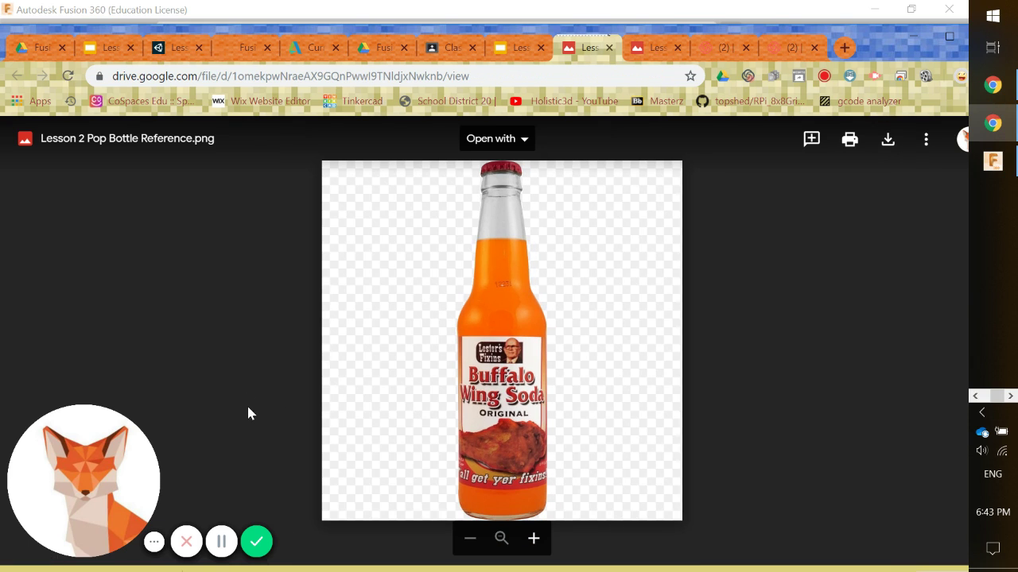
Locate the downloaded pop bottle image in its Desktop folder, then close the folder window and the download bar
{"action": "left_click_drag", "start_coordinate": [655, 30], "coordinate": [649, 6]}
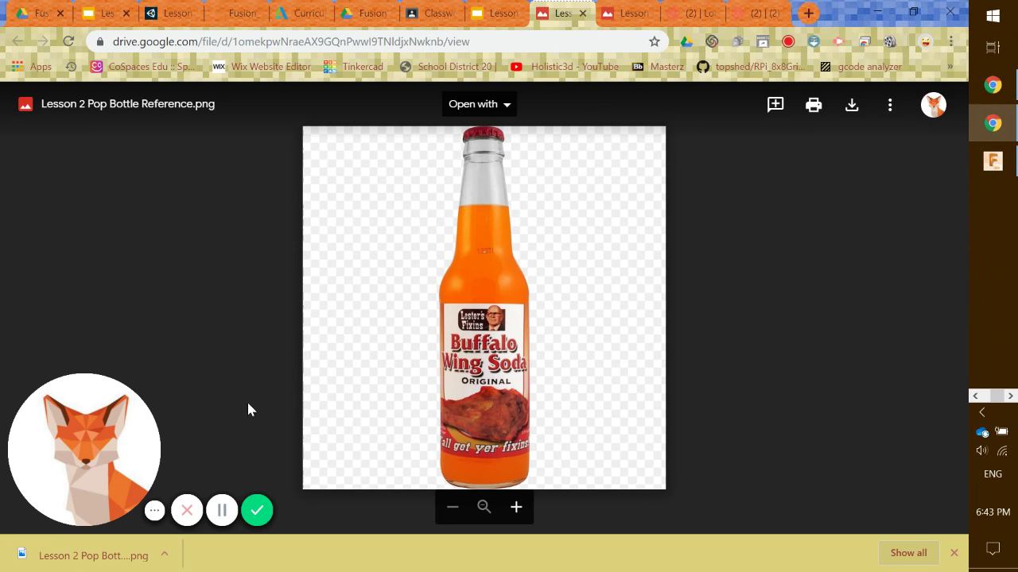
{"action": "left_click", "coordinate": [166, 558]}
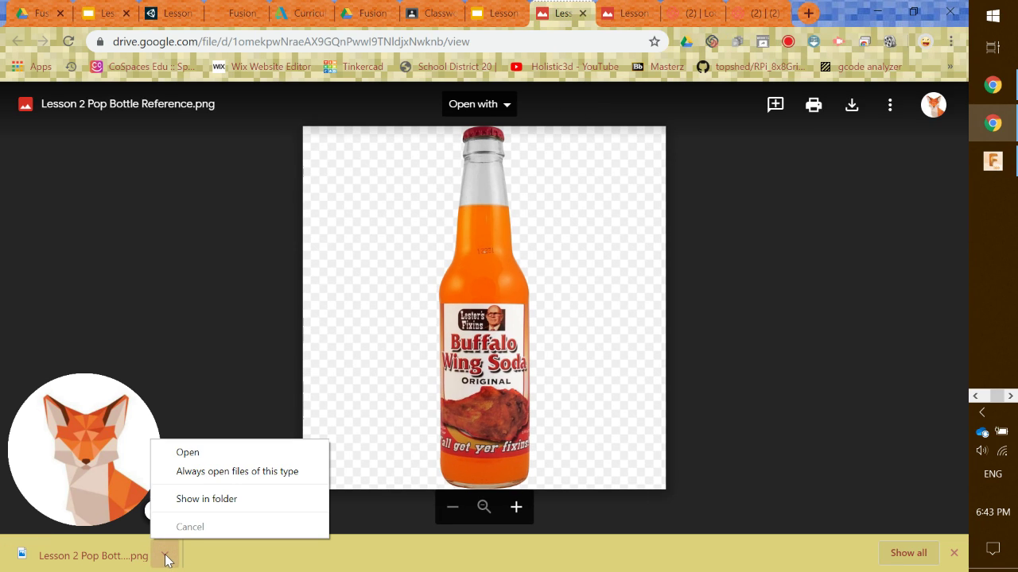
{"action": "left_click", "coordinate": [214, 501]}
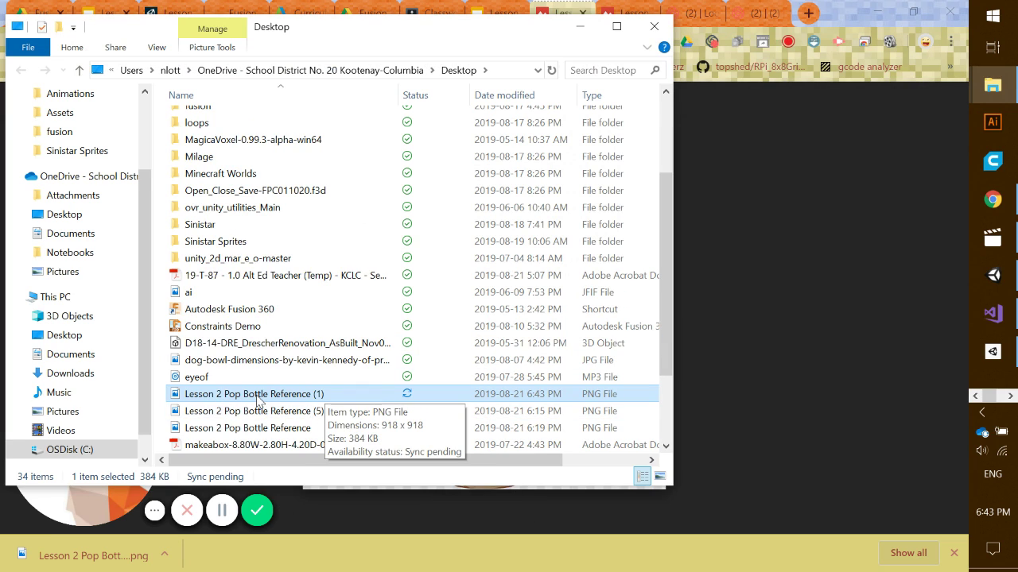
{"action": "left_click", "coordinate": [92, 215]}
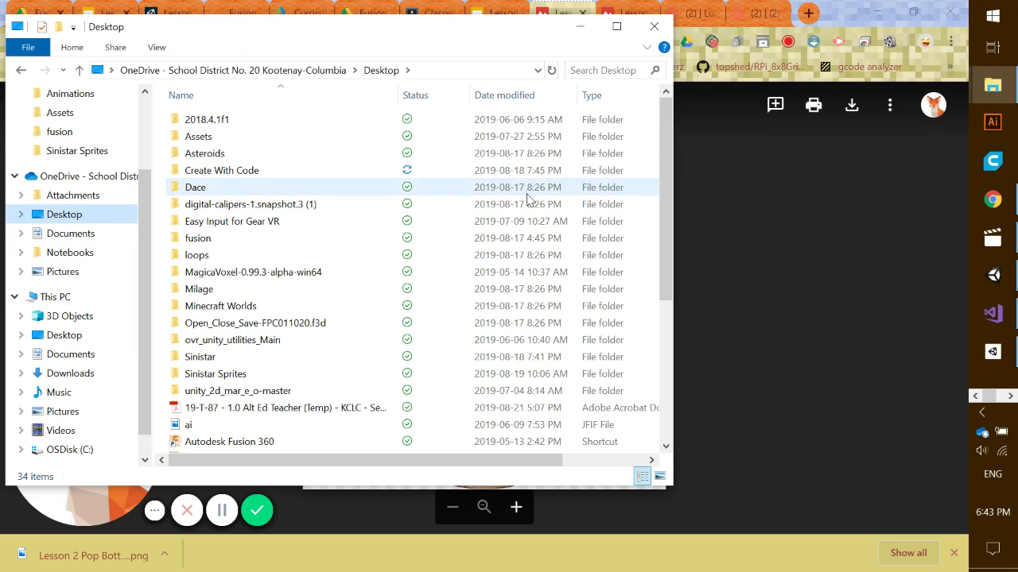
{"action": "left_click_drag", "start_coordinate": [664, 176], "coordinate": [670, 340]}
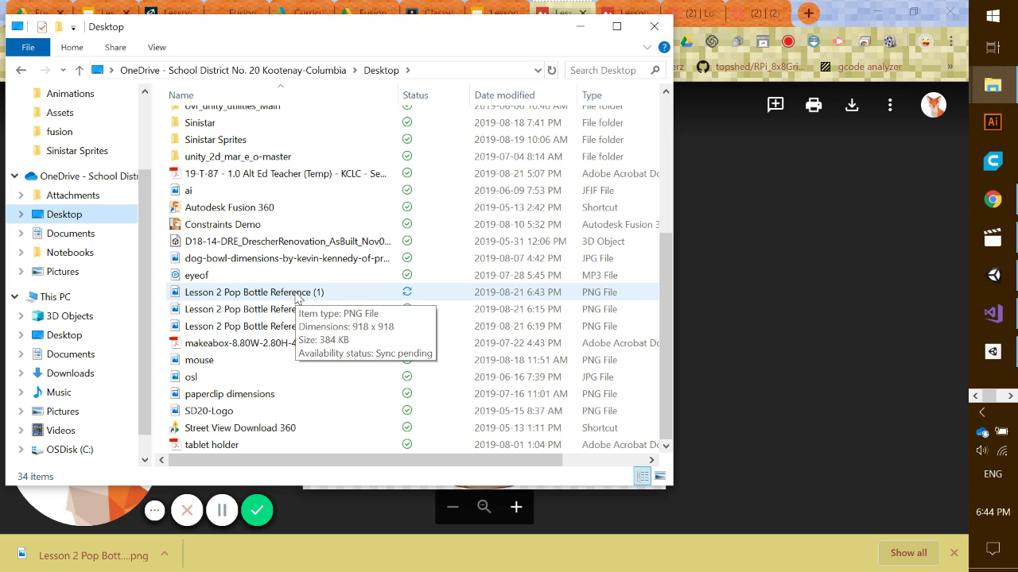
{"action": "left_click", "coordinate": [654, 27]}
{"action": "left_click", "coordinate": [952, 552]}
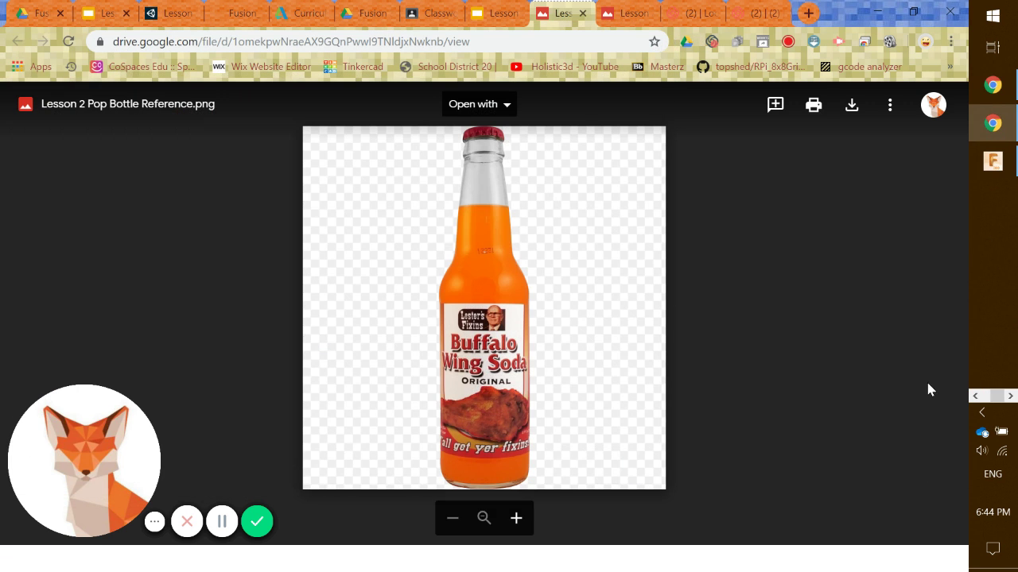
Return to Fusion 360 and insert Lesson 2 Pop Bottle Reference (1) from the Desktop as a canvas on the XZ plane
{"action": "left_click", "coordinate": [993, 123]}
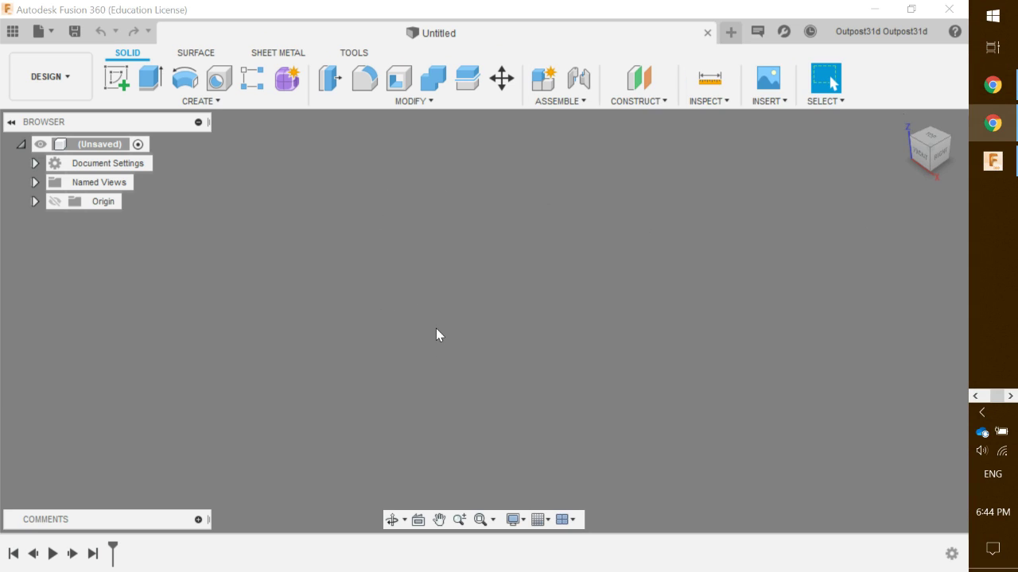
{"action": "left_click", "coordinate": [781, 102]}
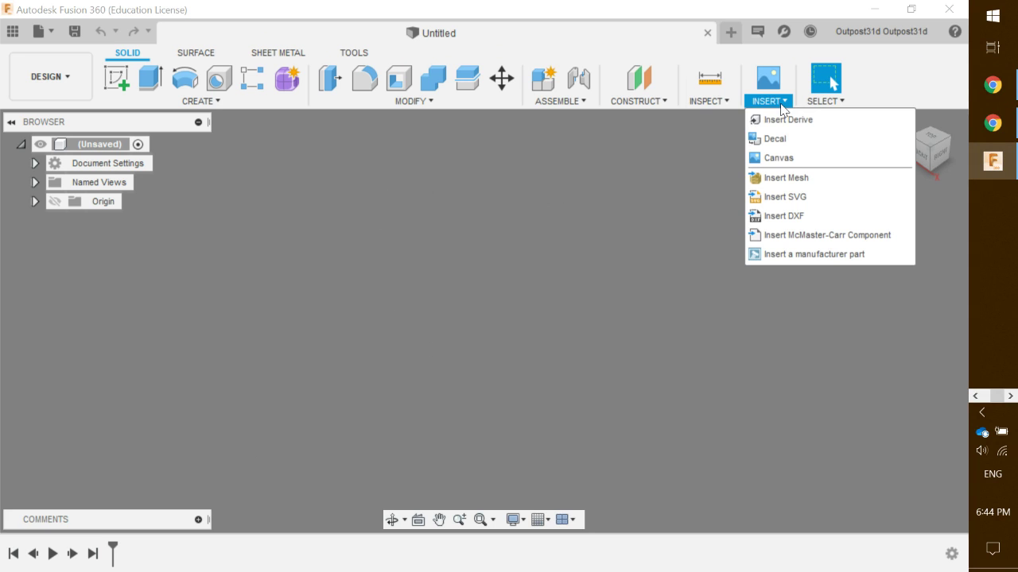
{"action": "left_click", "coordinate": [779, 159]}
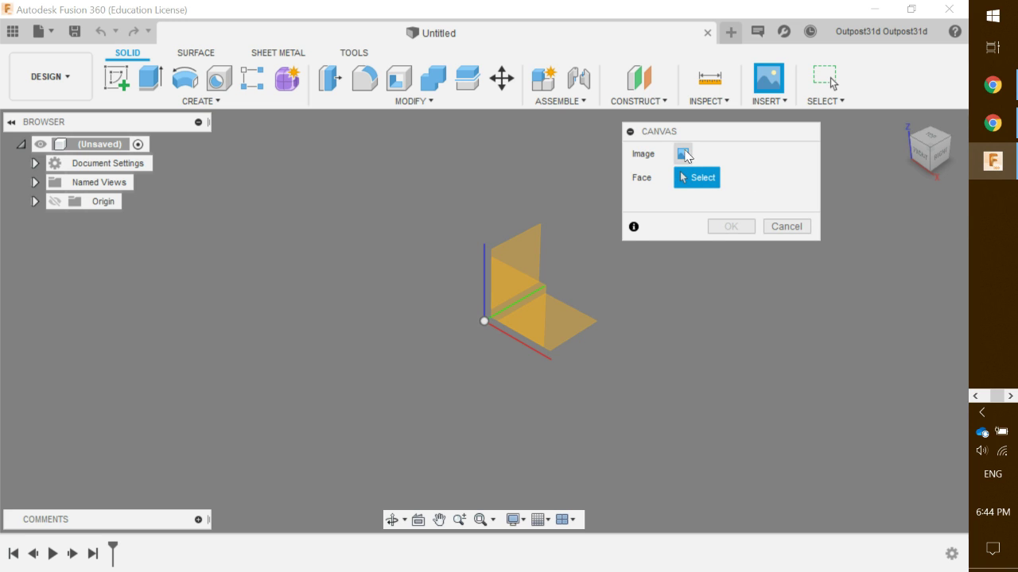
{"action": "left_click", "coordinate": [682, 155]}
{"action": "left_click", "coordinate": [63, 207]}
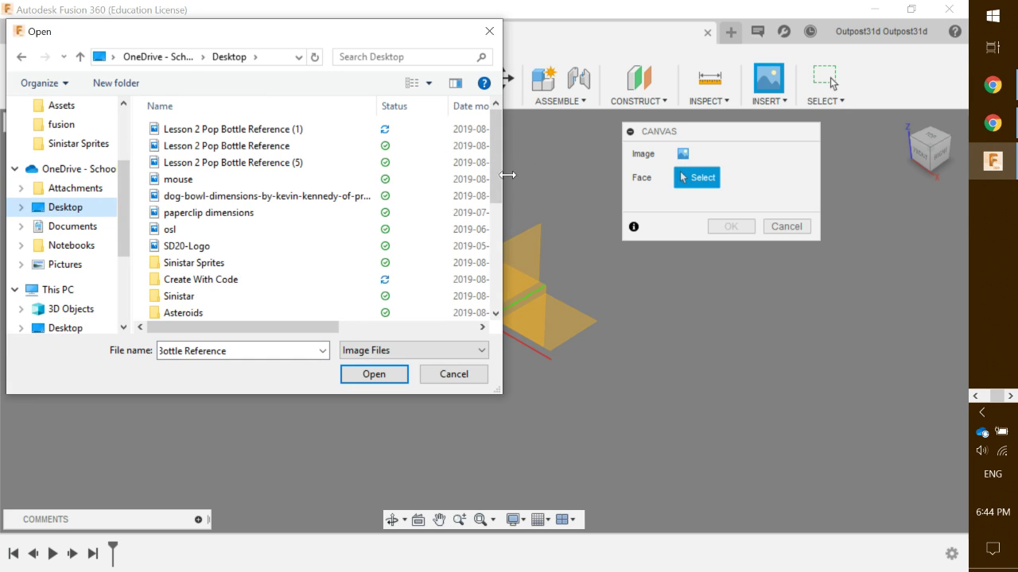
{"action": "double_click", "coordinate": [245, 132]}
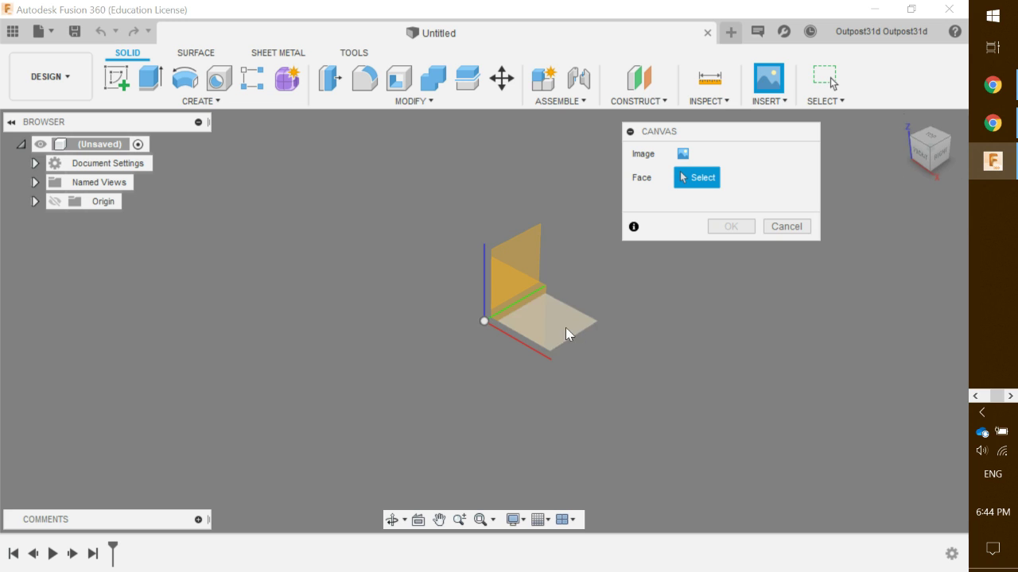
{"action": "left_click", "coordinate": [518, 306]}
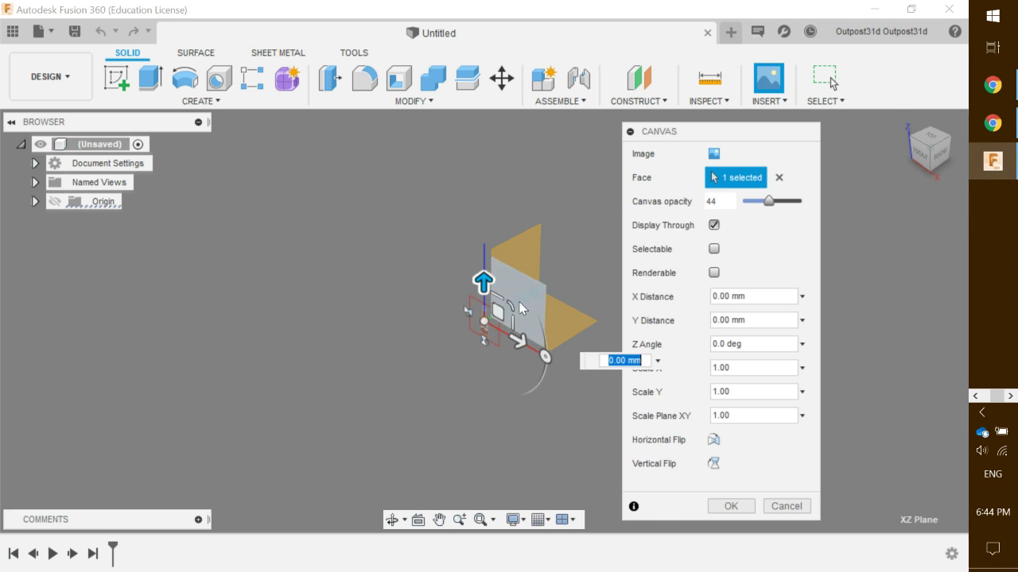
From the front view, flip the bottle canvas horizontally and finish placing it with an opacity of 44
{"action": "left_click_drag", "start_coordinate": [732, 140], "coordinate": [226, 130]}
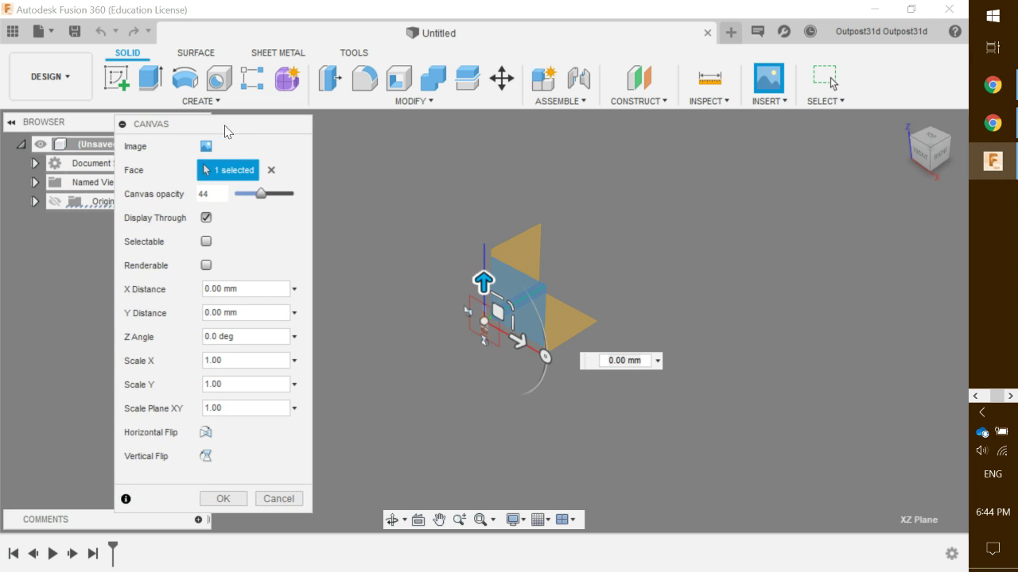
{"action": "left_click", "coordinate": [920, 157]}
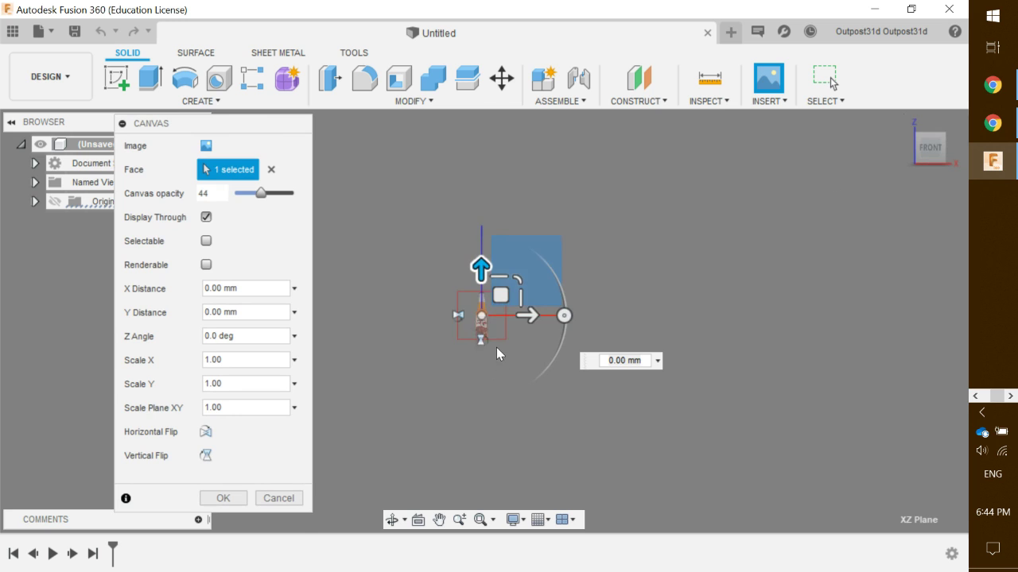
{"action": "scroll", "coordinate": [487, 347], "scroll_direction": "up", "scroll_amount": 3}
{"action": "middle_click_drag", "start_coordinate": [487, 346], "coordinate": [668, 430]}
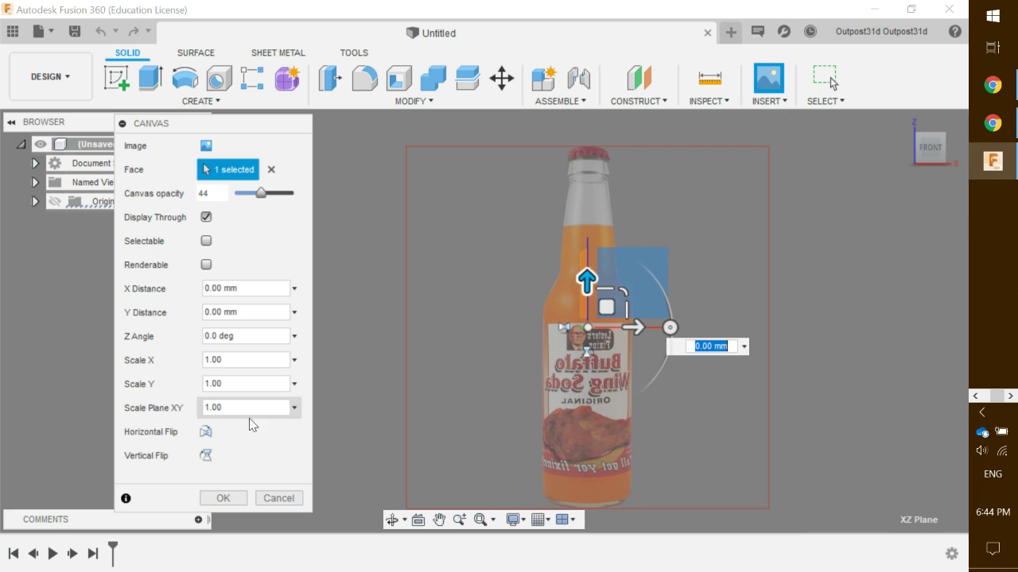
{"action": "left_click", "coordinate": [205, 431]}
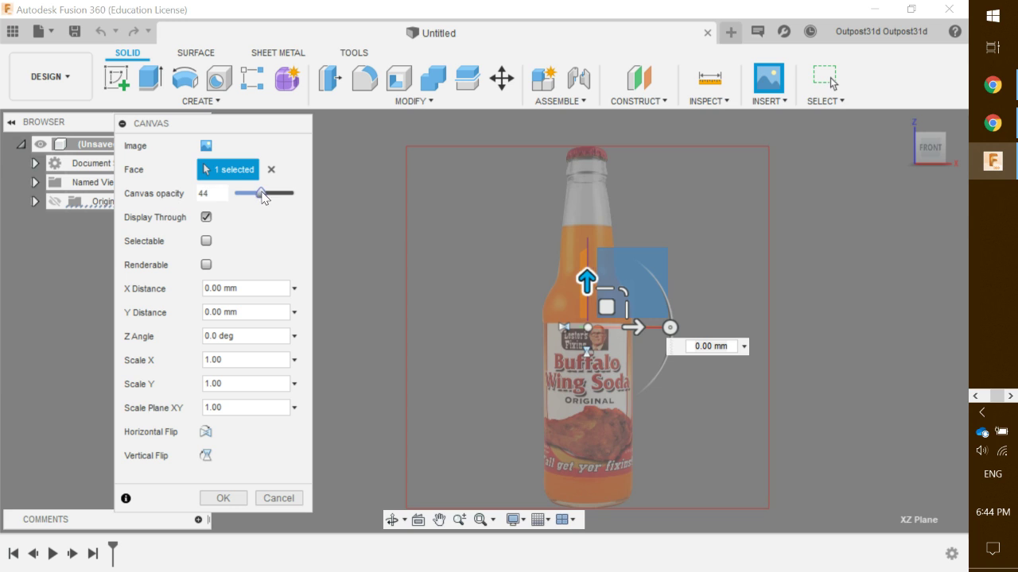
{"action": "left_click_drag", "start_coordinate": [254, 193], "coordinate": [260, 197]}
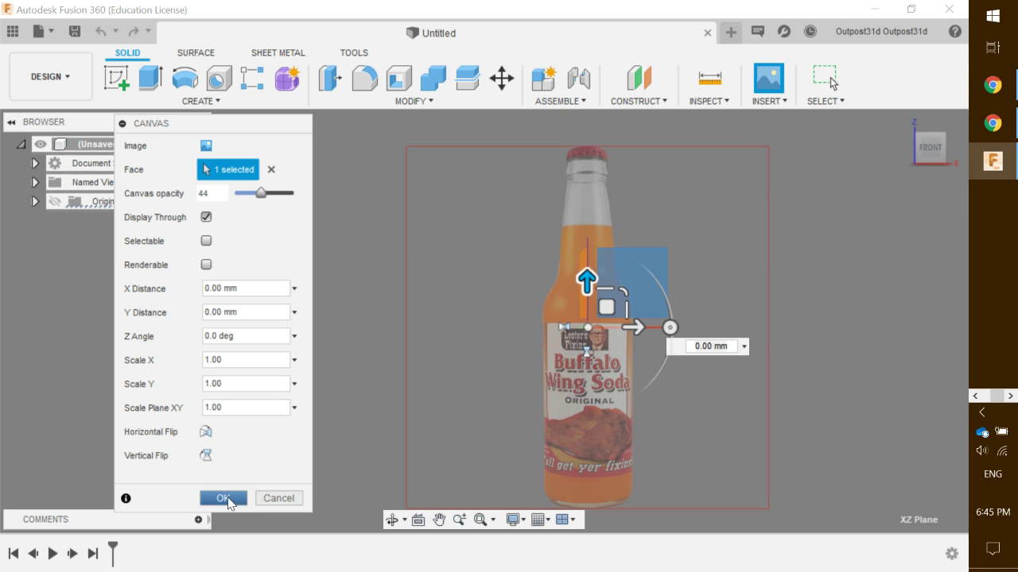
{"action": "left_click", "coordinate": [223, 499]}
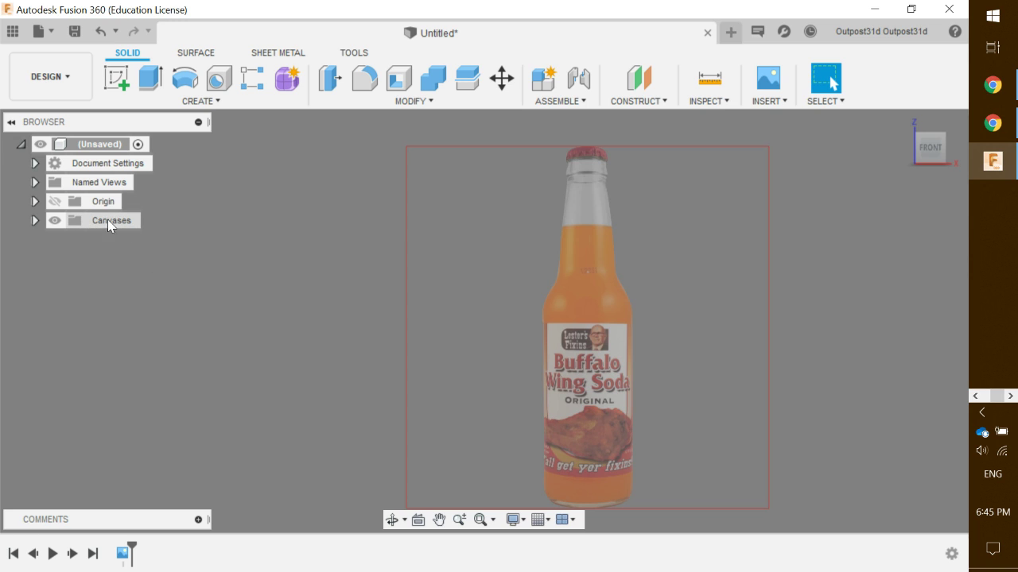
Calibrate the bottle canvas from the bottle's base to the top of its cap to 170 mm
{"action": "left_click", "coordinate": [35, 221]}
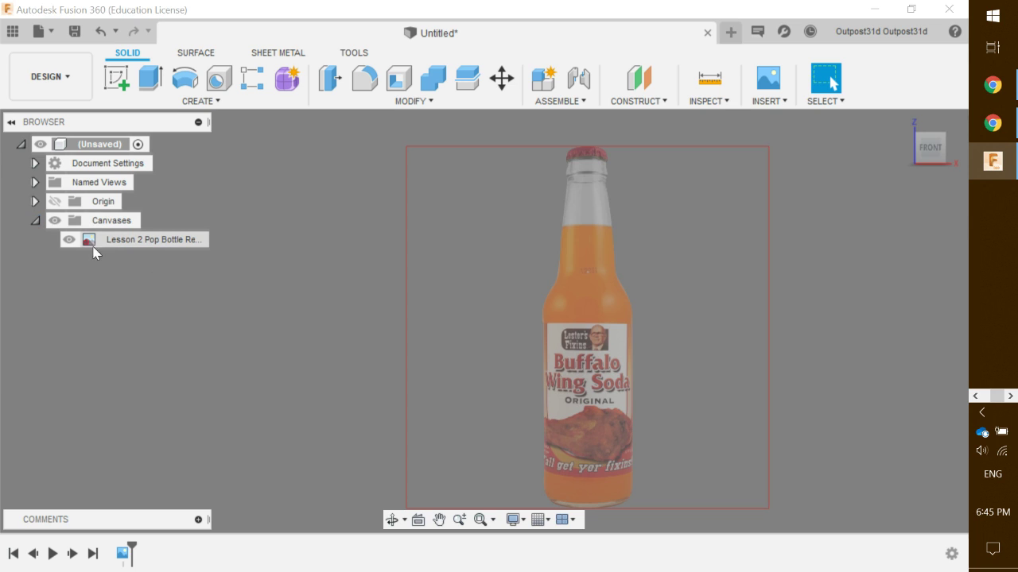
{"action": "right_click", "coordinate": [153, 242]}
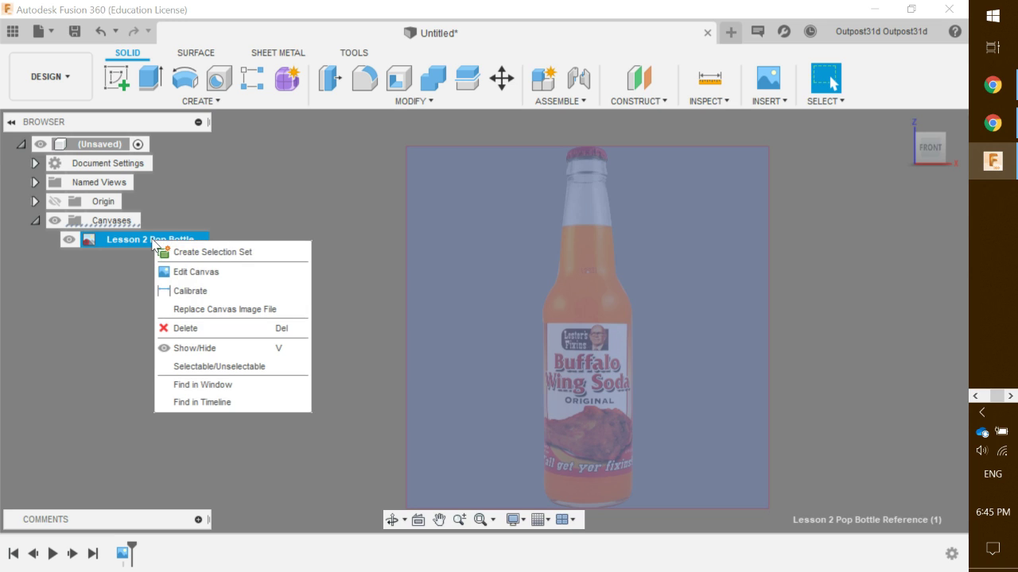
{"action": "left_click", "coordinate": [204, 291]}
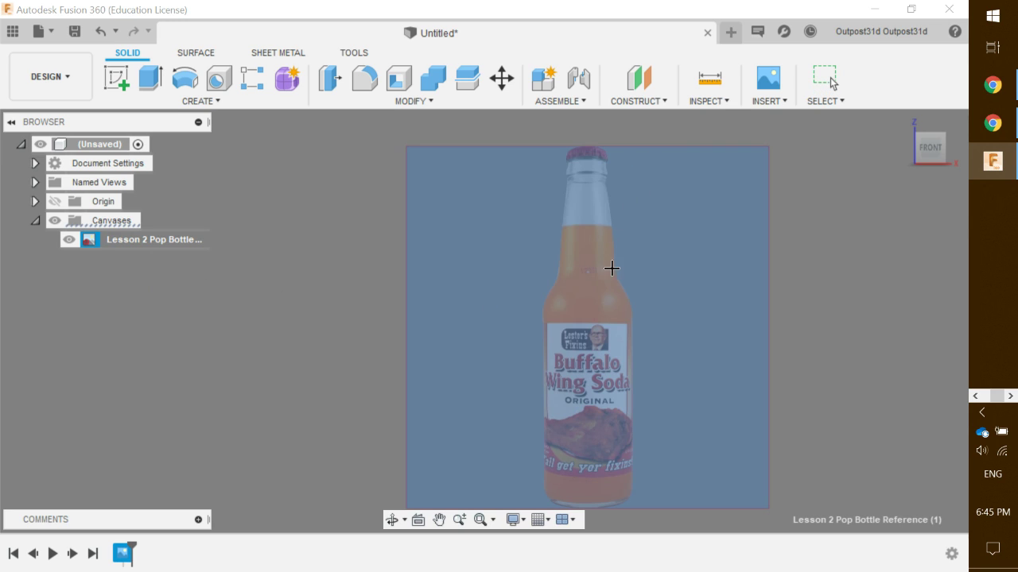
{"action": "left_click", "coordinate": [635, 507]}
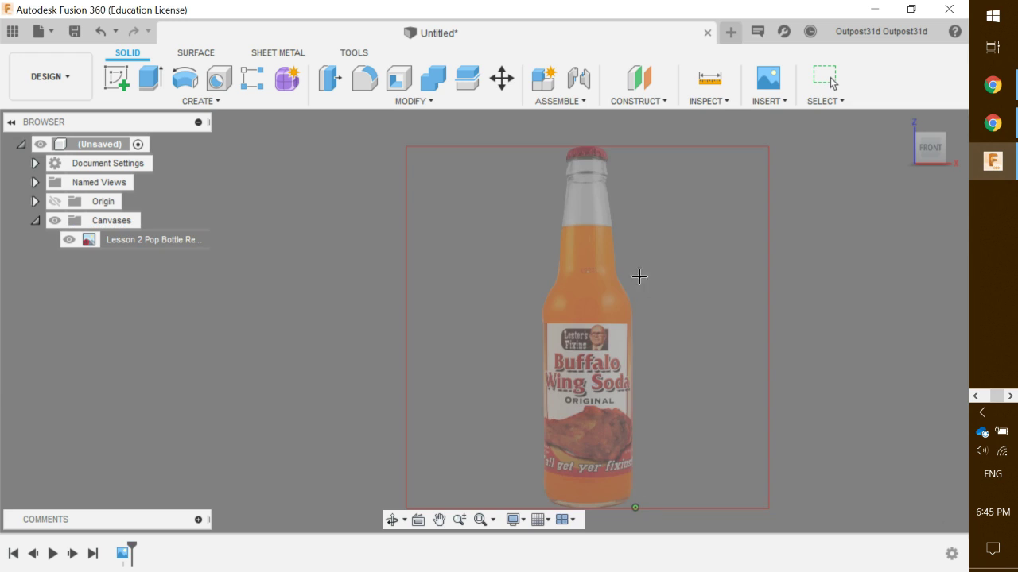
{"action": "left_click", "coordinate": [628, 148]}
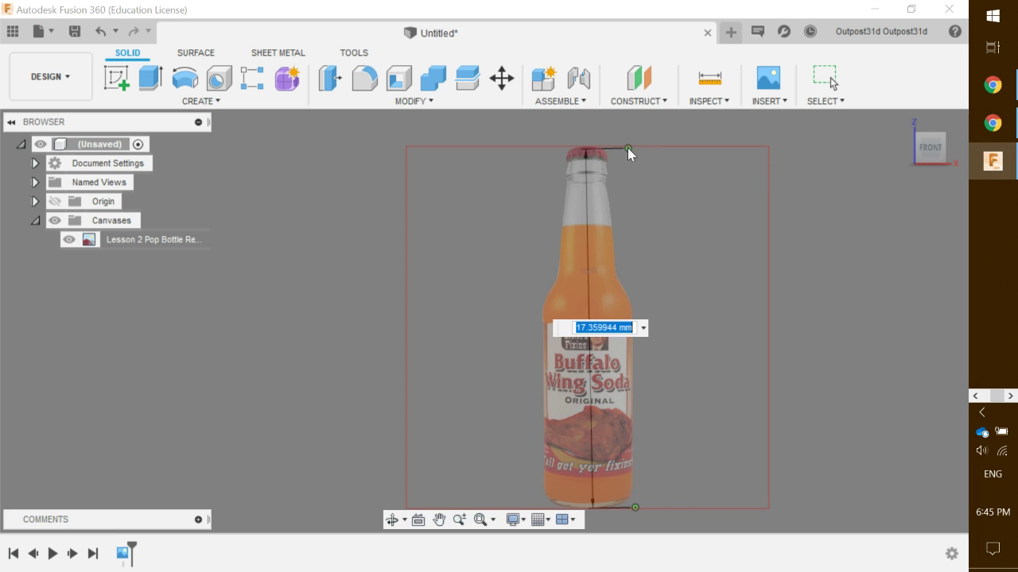
{"action": "type", "text": "1"}
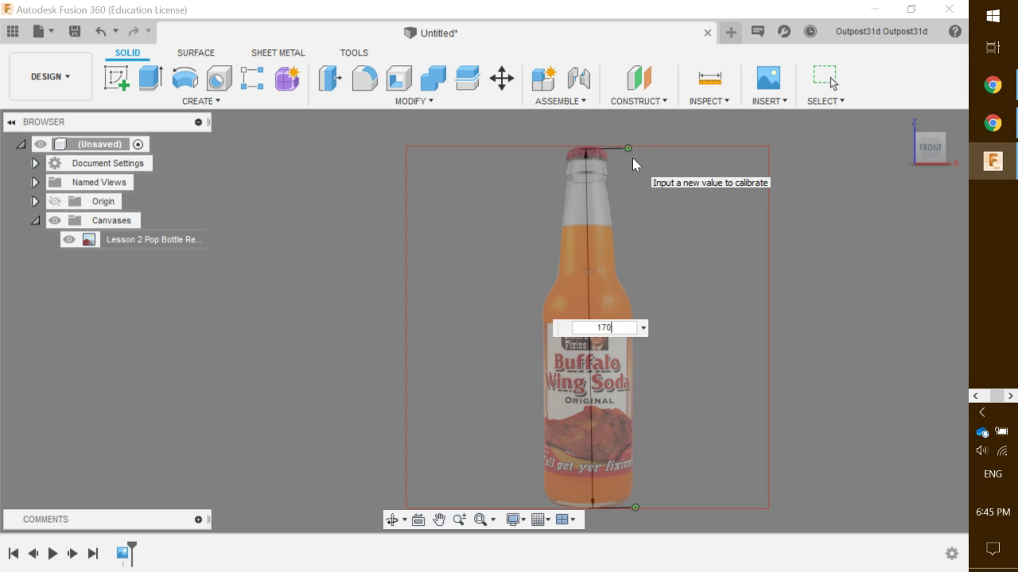
{"action": "type", "text": "70"}
{"action": "key", "text": "Return"}
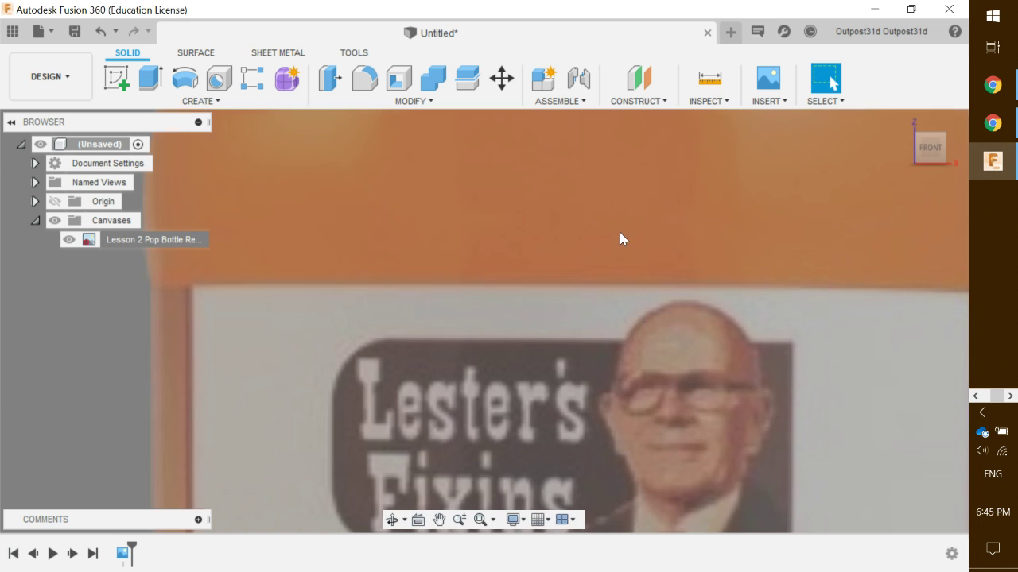
{"action": "scroll", "coordinate": [628, 263], "scroll_direction": "down", "scroll_amount": 10}
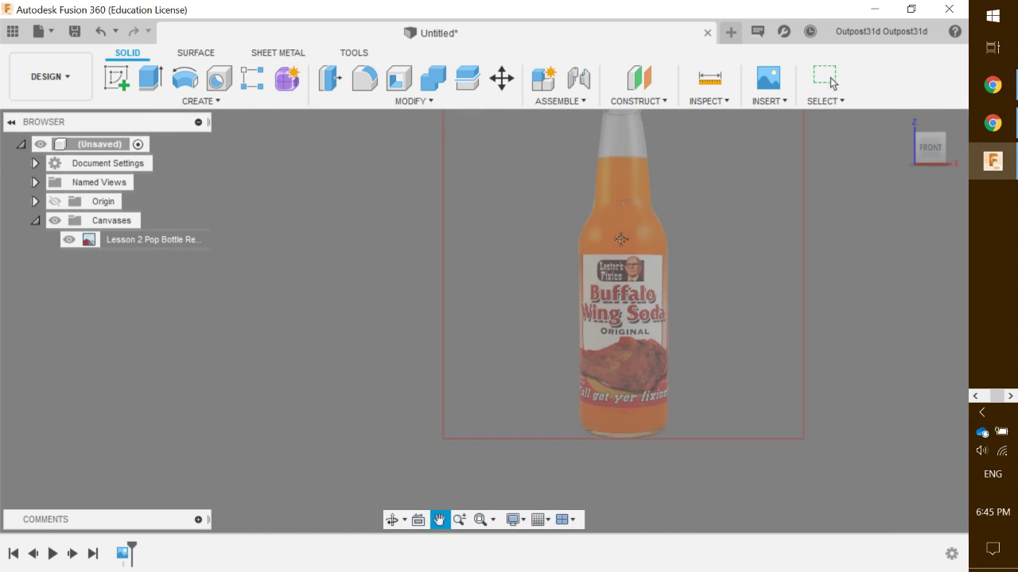
{"action": "scroll", "coordinate": [581, 284], "scroll_direction": "down", "scroll_amount": 1}
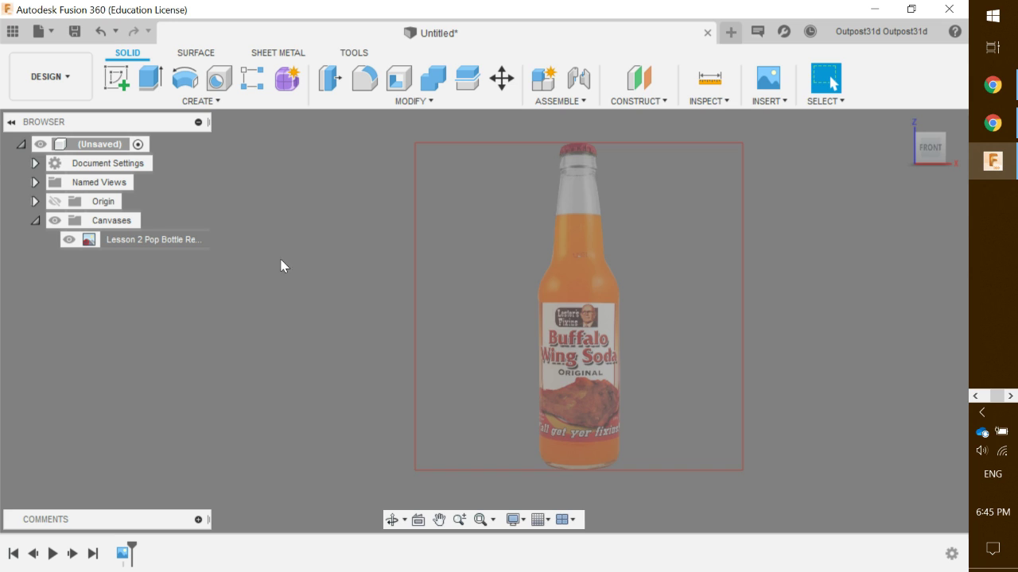
Check the document's units setting, then collapse the settings and canvas lists in the browser
{"action": "left_click", "coordinate": [35, 164]}
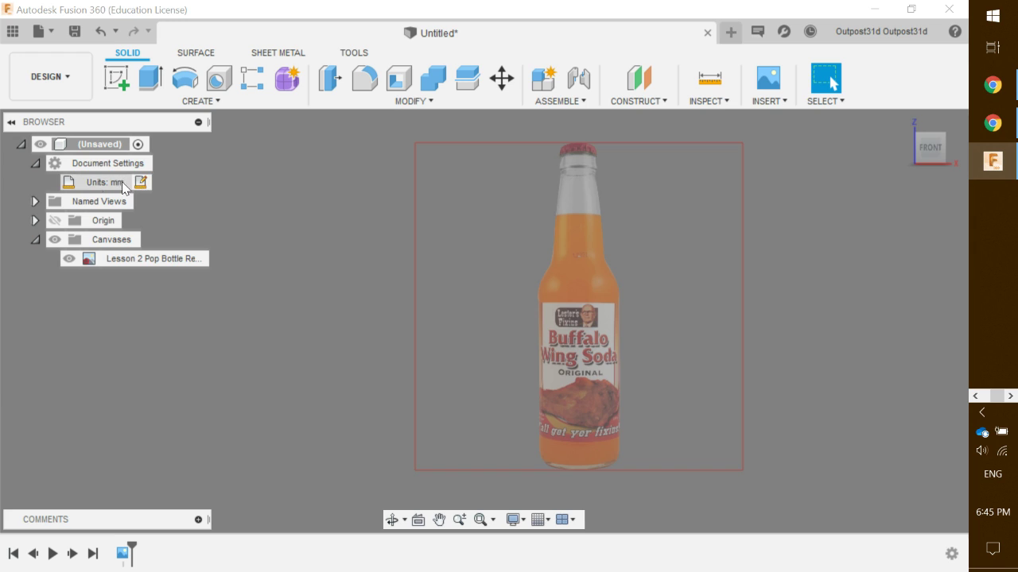
{"action": "left_click", "coordinate": [35, 164]}
{"action": "left_click", "coordinate": [35, 221]}
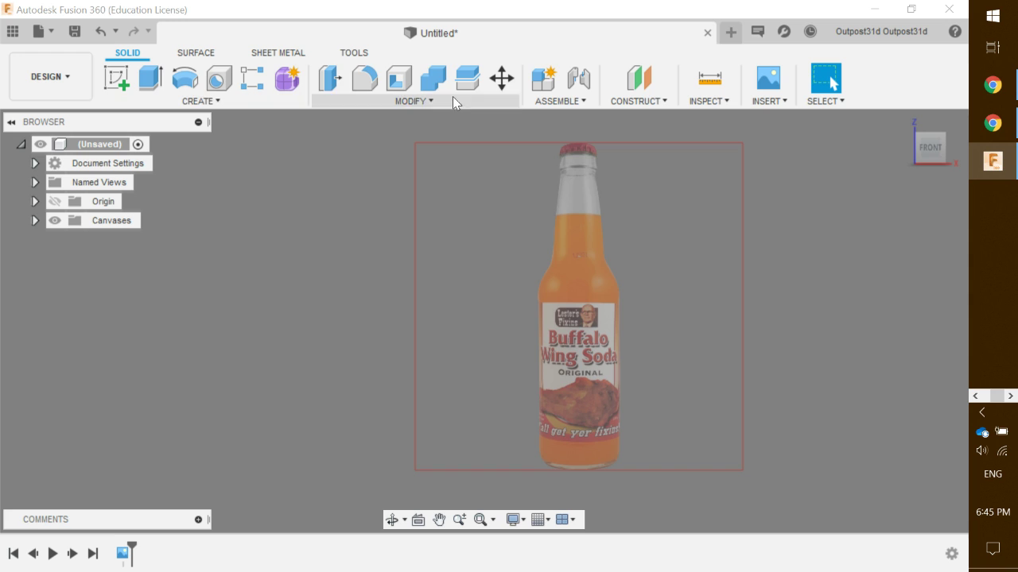
Start a sketch on the front XZ plane and draw a vertical center line about 170 mm long from the cap's top to the base
{"action": "left_click", "coordinate": [117, 84]}
{"action": "left_click", "coordinate": [624, 275]}
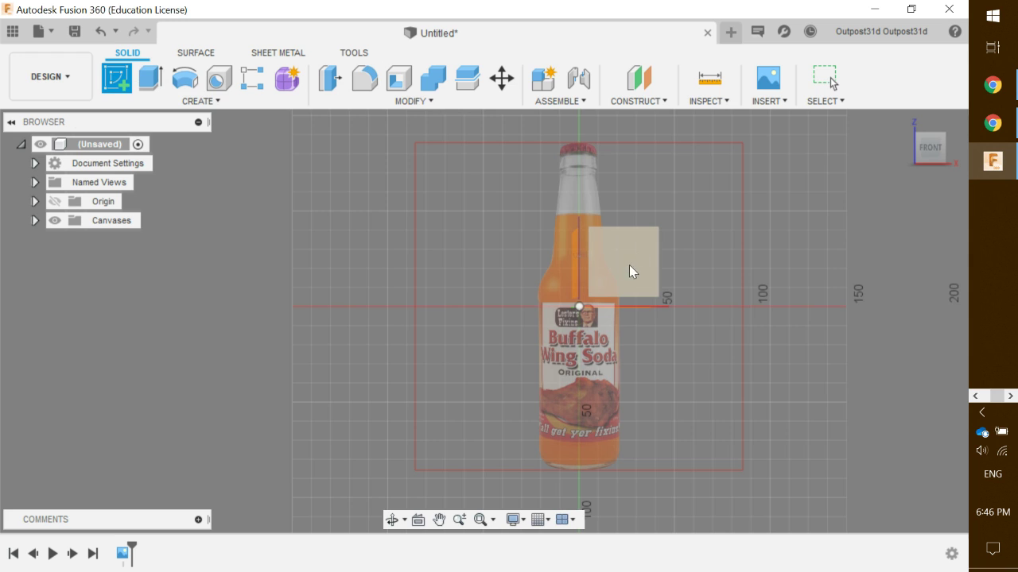
{"action": "left_click", "coordinate": [624, 274]}
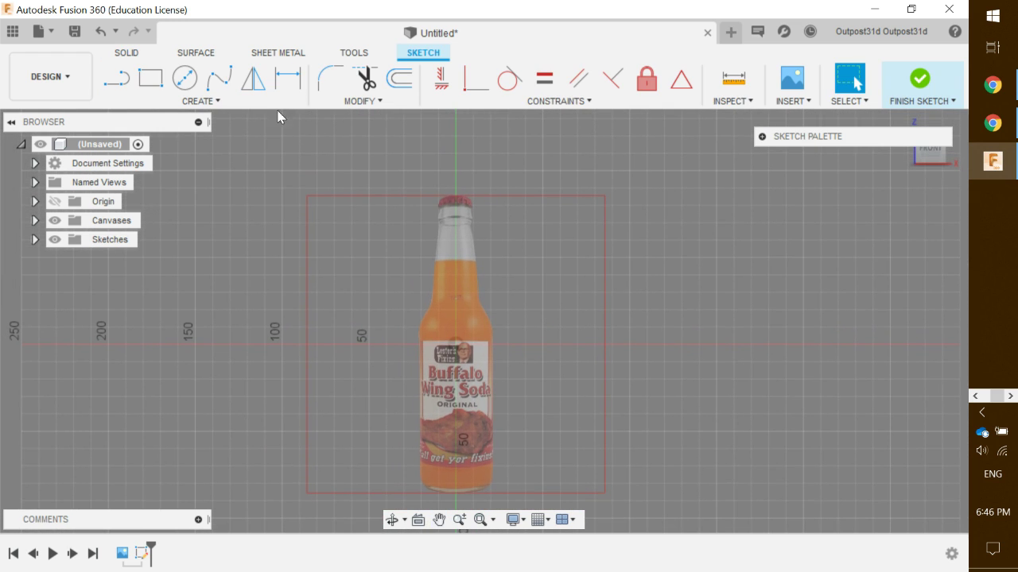
{"action": "left_click", "coordinate": [117, 79]}
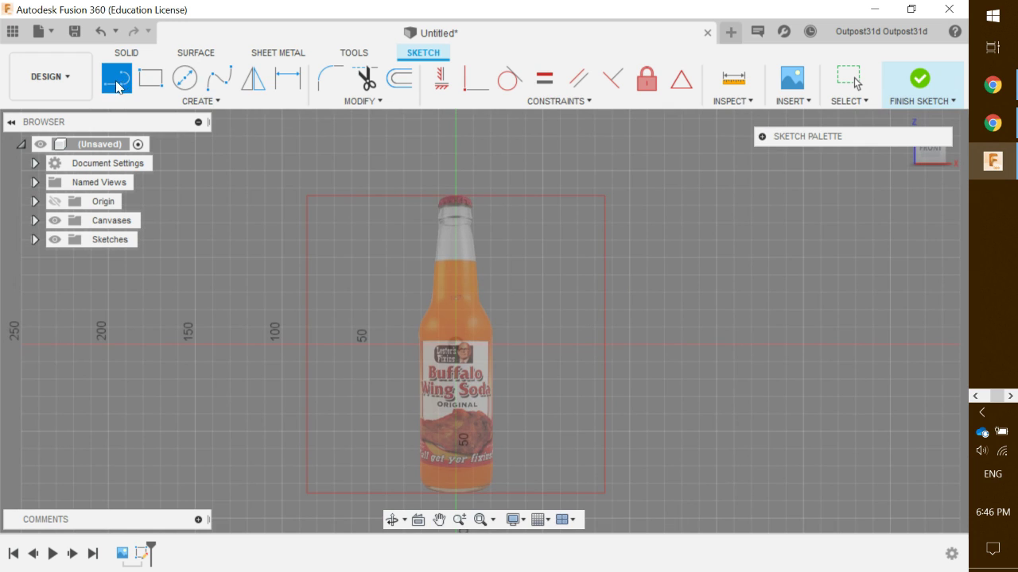
{"action": "scroll", "coordinate": [461, 199], "scroll_direction": "up", "scroll_amount": 1}
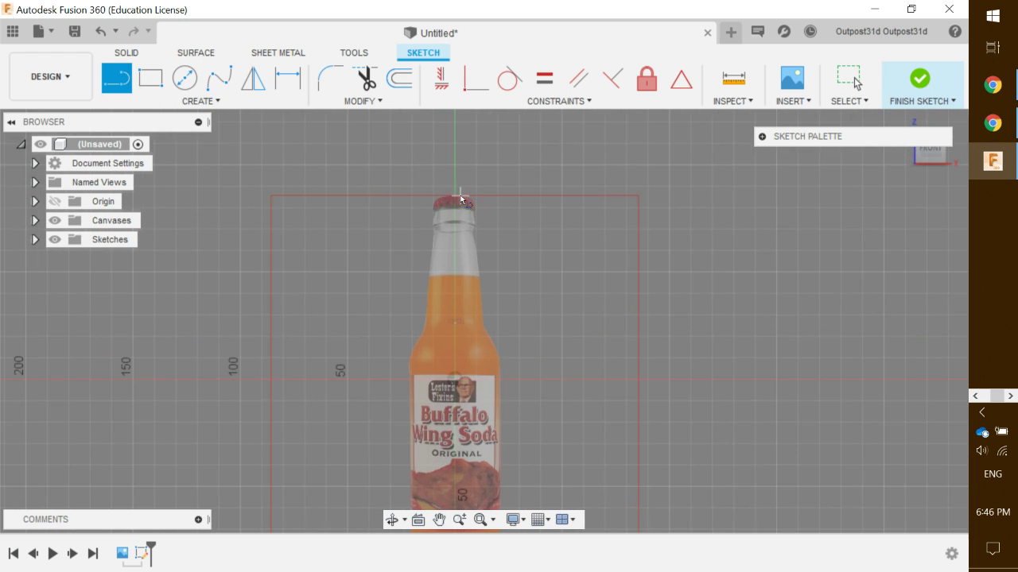
{"action": "scroll", "coordinate": [459, 198], "scroll_direction": "up", "scroll_amount": 3}
{"action": "left_click", "coordinate": [450, 194]}
{"action": "middle_click_drag", "start_coordinate": [489, 363], "coordinate": [441, 208]}
{"action": "scroll", "coordinate": [442, 254], "scroll_direction": "down", "scroll_amount": 5}
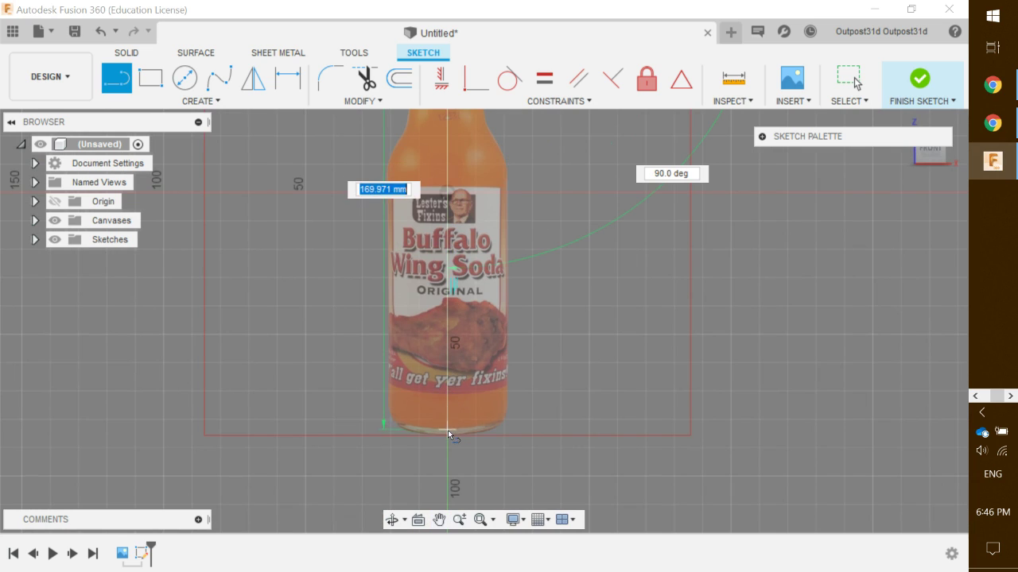
{"action": "left_click", "coordinate": [448, 436]}
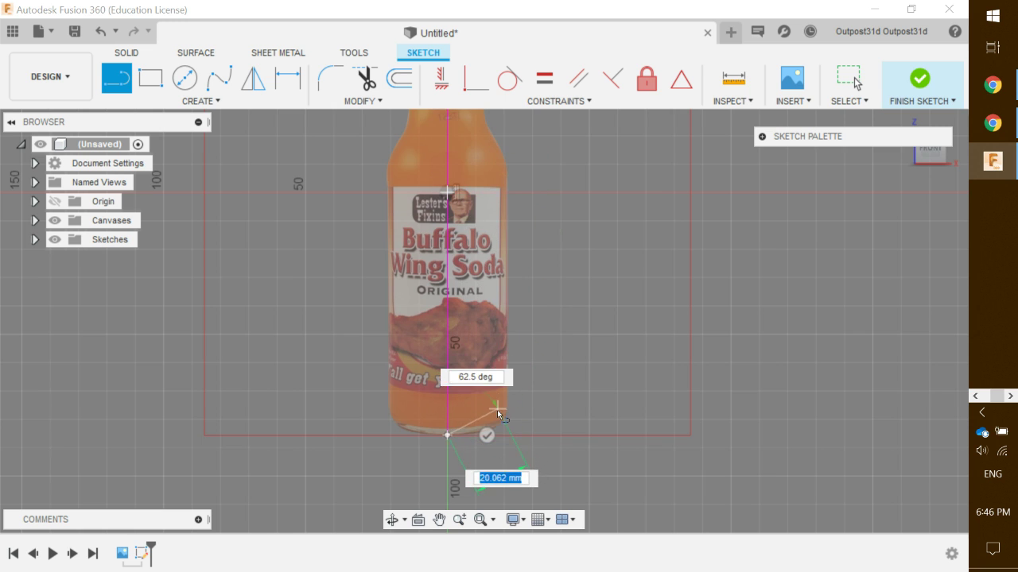
Draw a horizontal base line about 21 mm long to the bottle's edge and a vertical side line up to the shoulder
{"action": "scroll", "coordinate": [496, 417], "scroll_direction": "up", "scroll_amount": 2}
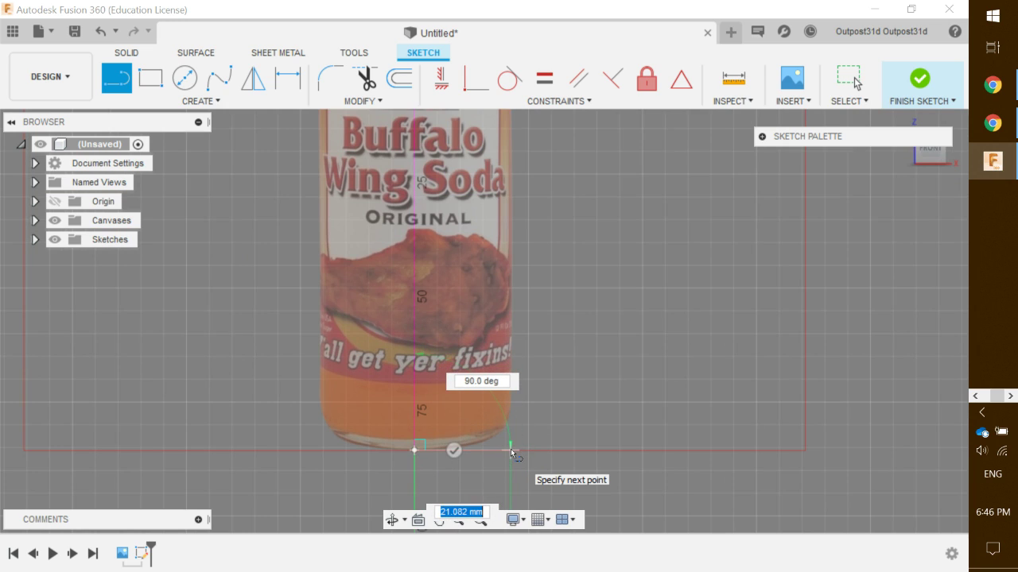
{"action": "left_click", "coordinate": [510, 451]}
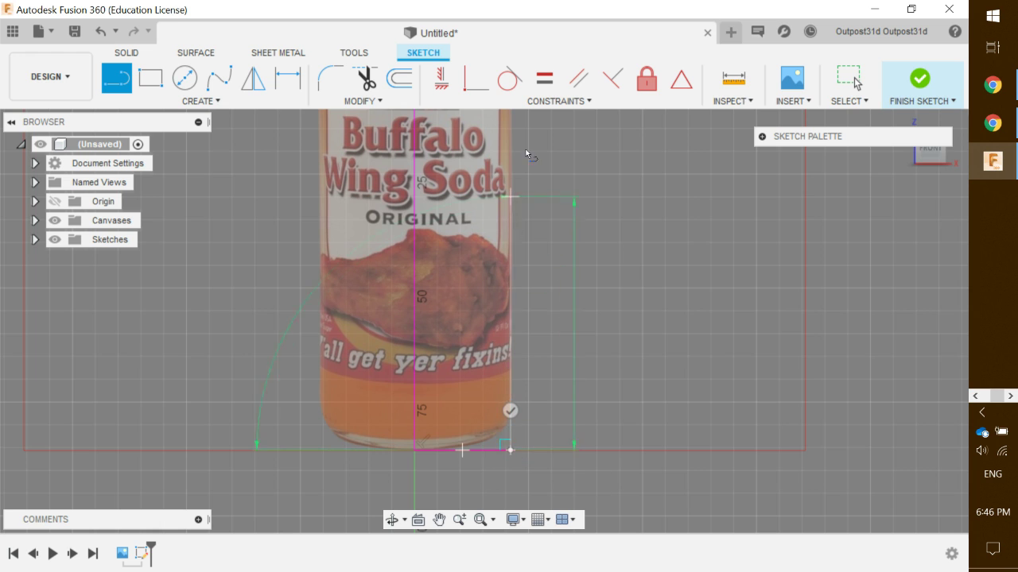
{"action": "middle_click_drag", "start_coordinate": [513, 213], "coordinate": [501, 468]}
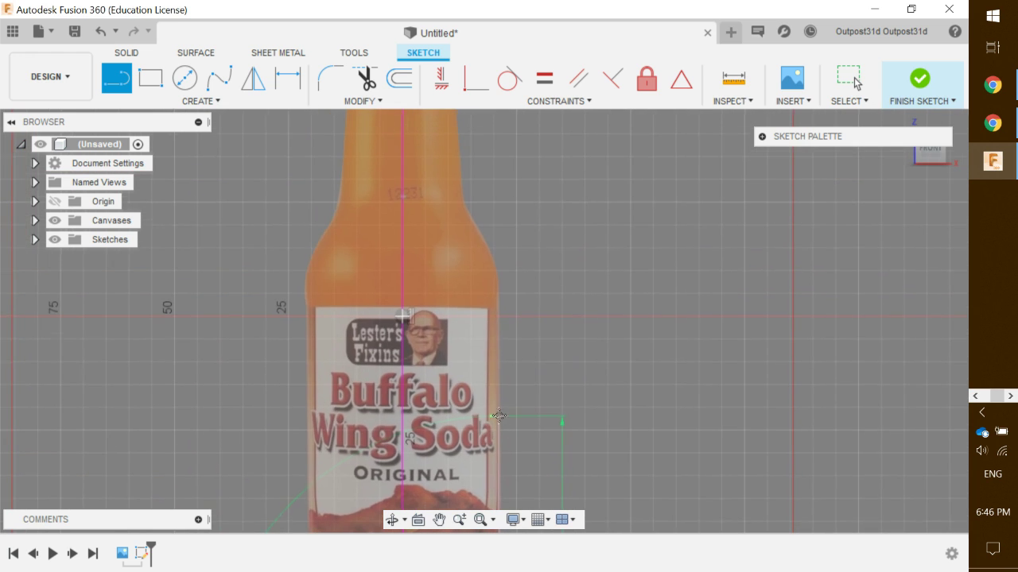
{"action": "left_click", "coordinate": [500, 278]}
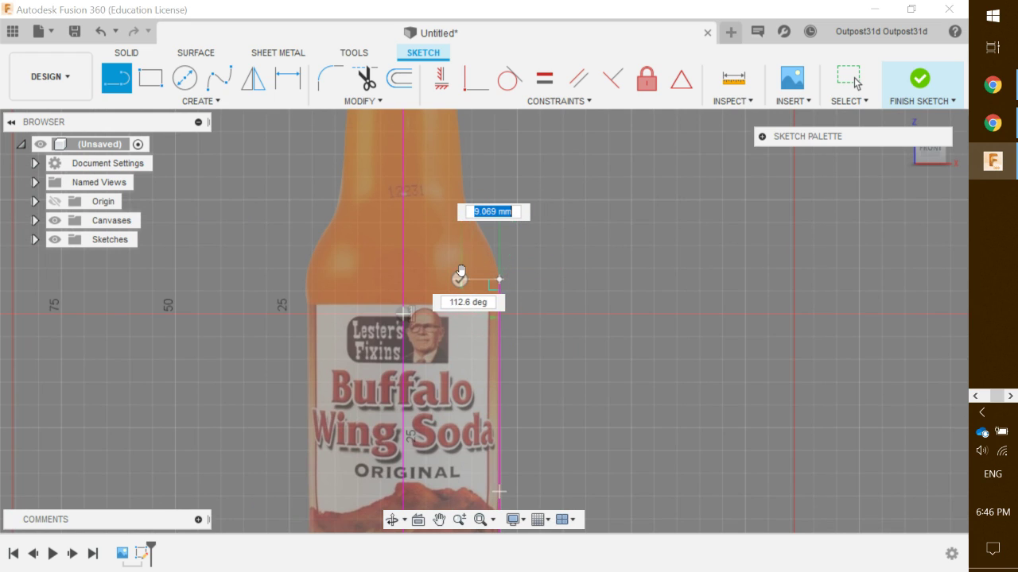
{"action": "key", "text": "Escape"}
Begin a control point spline at the side line's upper end and trace the bottle's shoulder and neck up toward the lip
{"action": "scroll", "coordinate": [561, 340], "scroll_direction": "down", "scroll_amount": 3}
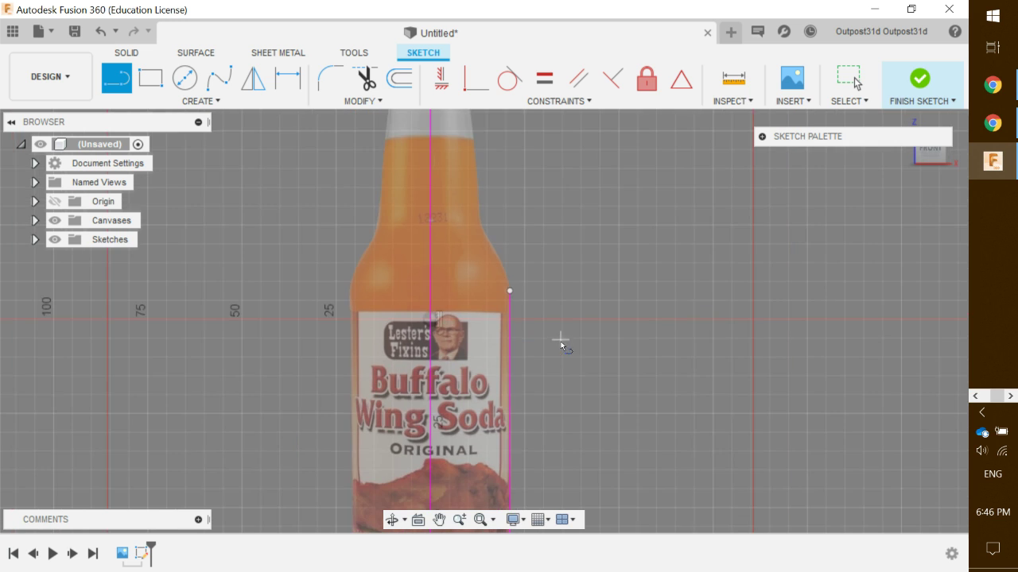
{"action": "scroll", "coordinate": [598, 357], "scroll_direction": "down", "scroll_amount": 3}
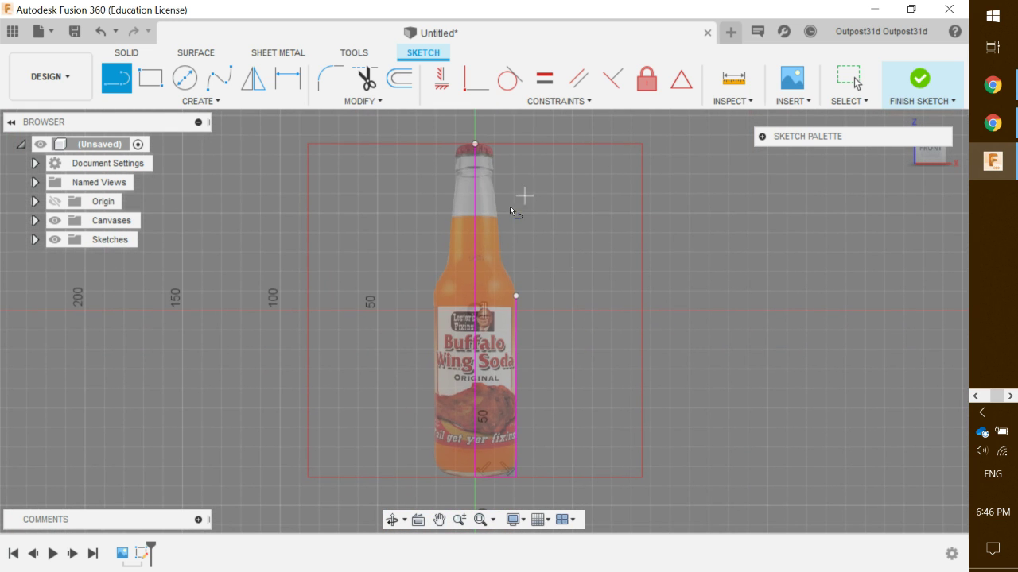
{"action": "scroll", "coordinate": [558, 308], "scroll_direction": "up", "scroll_amount": 2}
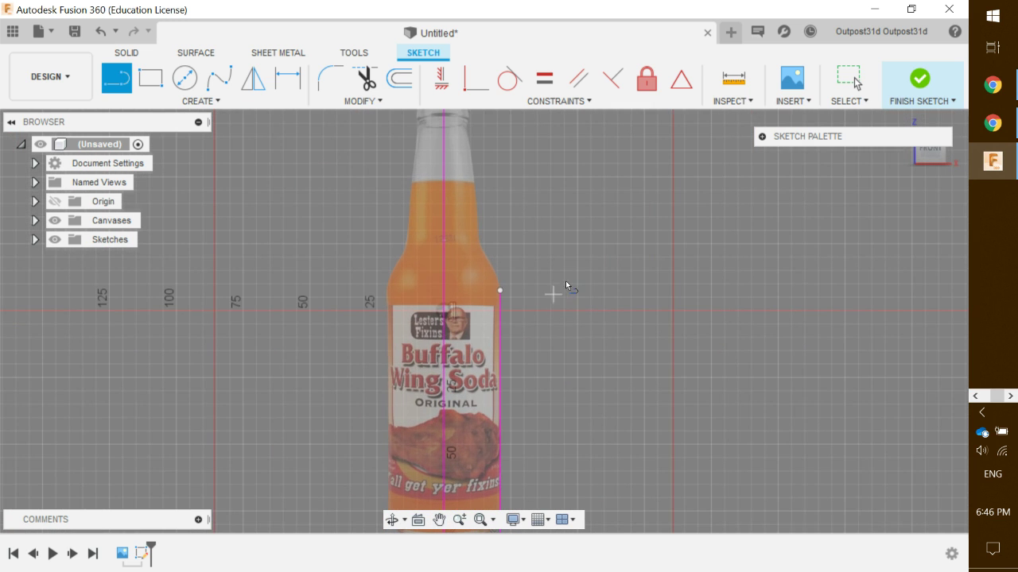
{"action": "scroll", "coordinate": [568, 306], "scroll_direction": "up", "scroll_amount": 2}
{"action": "middle_click_drag", "start_coordinate": [573, 308], "coordinate": [572, 408]}
{"action": "scroll", "coordinate": [573, 374], "scroll_direction": "up", "scroll_amount": 1}
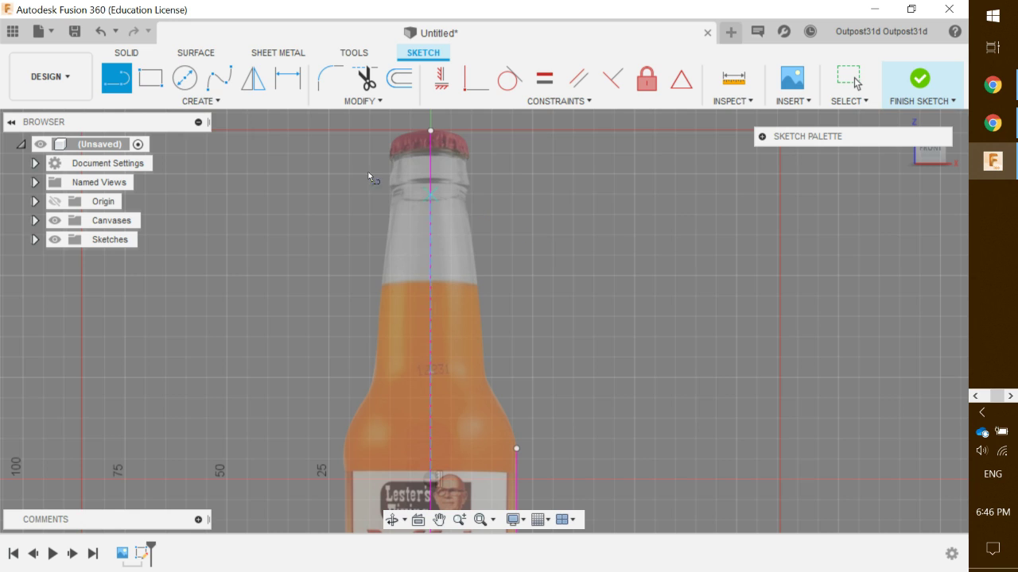
{"action": "left_click", "coordinate": [215, 103]}
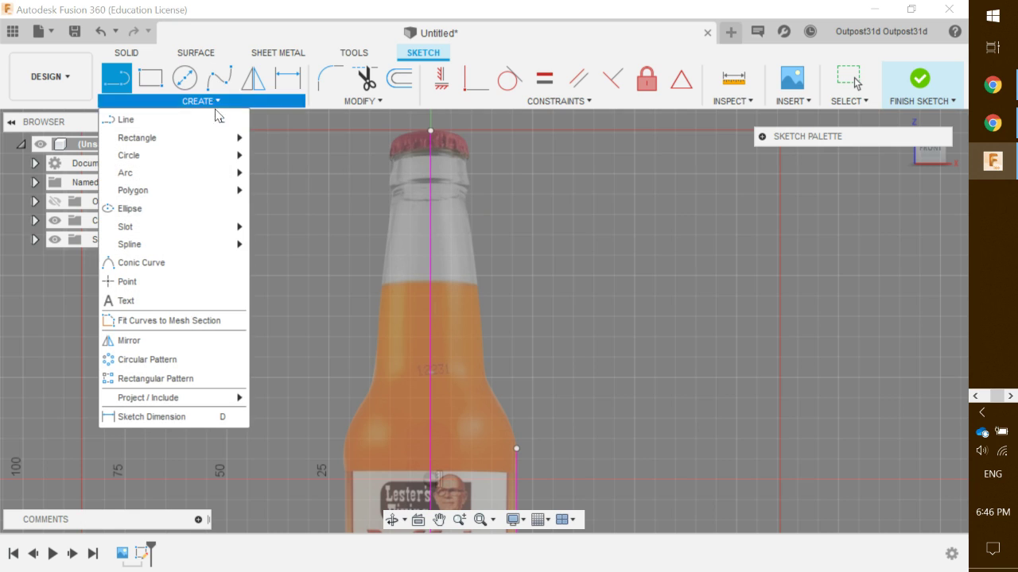
{"action": "mouse_move", "coordinate": [195, 248]}
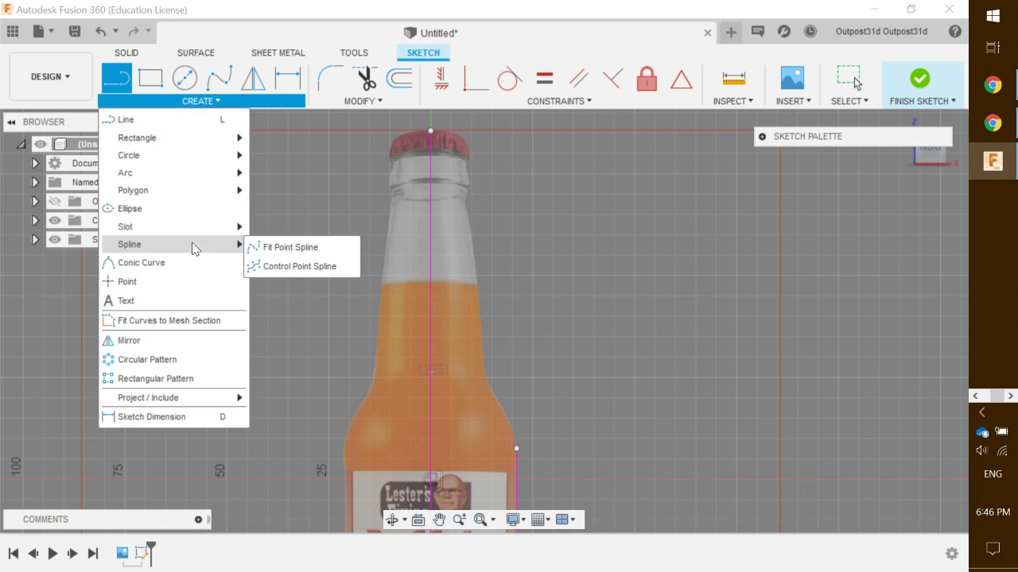
{"action": "left_click", "coordinate": [312, 270]}
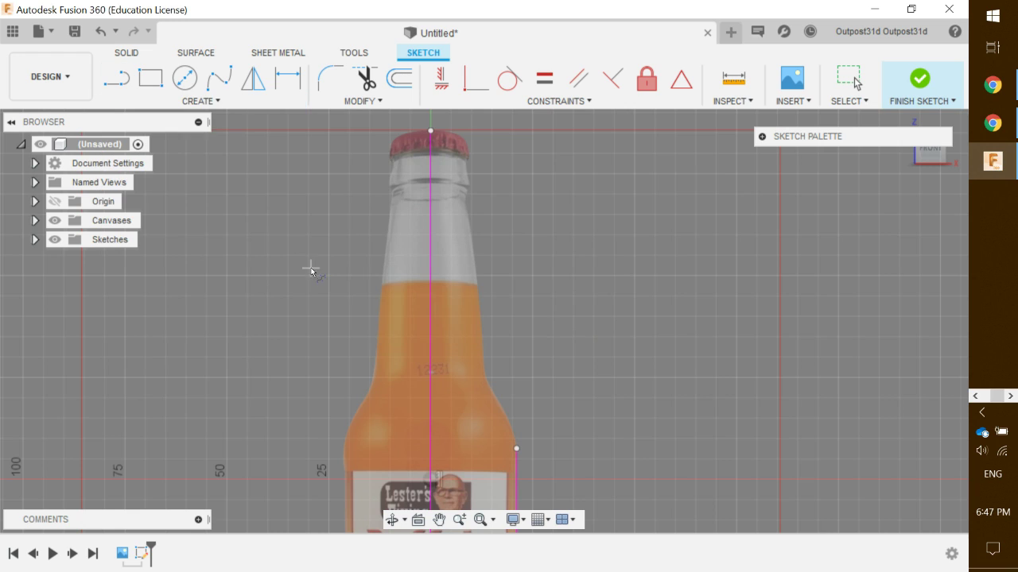
{"action": "left_click", "coordinate": [516, 448]}
{"action": "scroll", "coordinate": [511, 431], "scroll_direction": "up", "scroll_amount": 5}
{"action": "left_click", "coordinate": [513, 431]}
{"action": "left_click", "coordinate": [475, 357]}
{"action": "left_click", "coordinate": [458, 327]}
{"action": "left_click", "coordinate": [445, 295]}
{"action": "left_click", "coordinate": [443, 263]}
{"action": "middle_click_drag", "start_coordinate": [443, 231], "coordinate": [442, 296]}
{"action": "left_click", "coordinate": [438, 244]}
{"action": "left_click", "coordinate": [432, 196]}
{"action": "middle_click_drag", "start_coordinate": [432, 177], "coordinate": [438, 316]}
{"action": "left_click", "coordinate": [437, 312]}
{"action": "left_click", "coordinate": [428, 254]}
{"action": "left_click", "coordinate": [419, 195]}
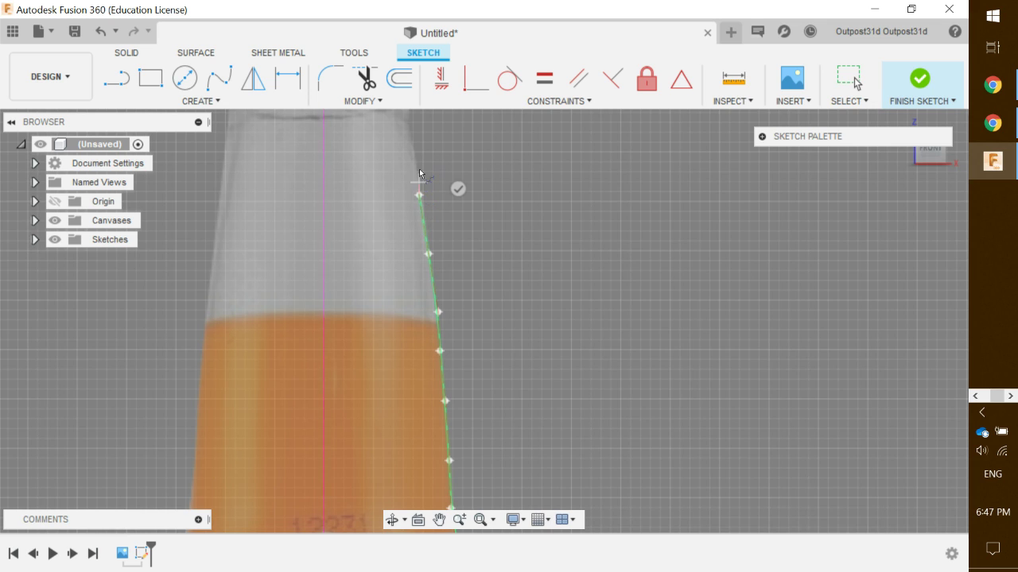
{"action": "left_click", "coordinate": [412, 156]}
Continue the spline around the lip ring and cap edge up to the cap's top level, and finish the curve
{"action": "middle_click_drag", "start_coordinate": [412, 157], "coordinate": [427, 387]}
{"action": "left_click", "coordinate": [423, 352]}
{"action": "left_click", "coordinate": [428, 330]}
{"action": "left_click", "coordinate": [433, 319]}
{"action": "left_click", "coordinate": [437, 308]}
{"action": "left_click", "coordinate": [433, 296]}
{"action": "left_click", "coordinate": [428, 283]}
{"action": "left_click", "coordinate": [425, 261]}
{"action": "left_click", "coordinate": [427, 249]}
{"action": "left_click", "coordinate": [433, 238]}
{"action": "left_click", "coordinate": [433, 220]}
{"action": "left_click", "coordinate": [426, 202]}
{"action": "left_click", "coordinate": [426, 177]}
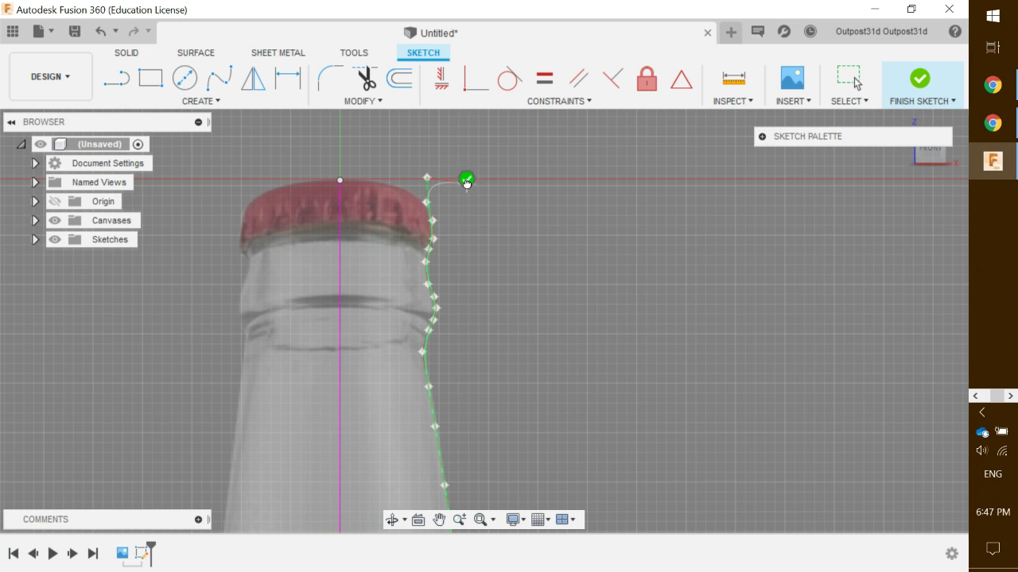
{"action": "left_click", "coordinate": [466, 179]}
Adjust the spline's control points at the cap edge and the recess just below it to match the bottle outline
{"action": "scroll", "coordinate": [497, 306], "scroll_direction": "up", "scroll_amount": 5}
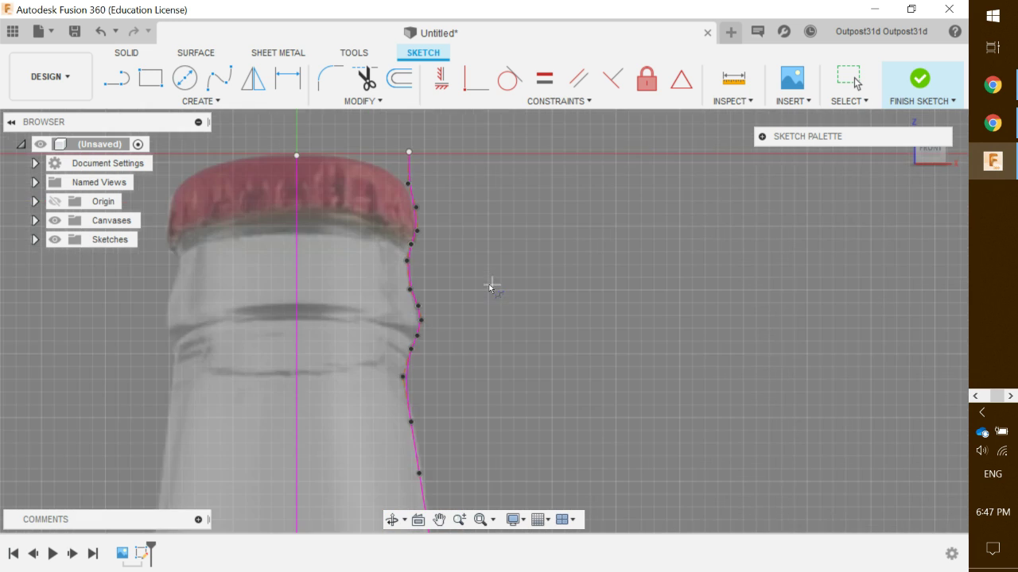
{"action": "scroll", "coordinate": [494, 350], "scroll_direction": "down", "scroll_amount": 2}
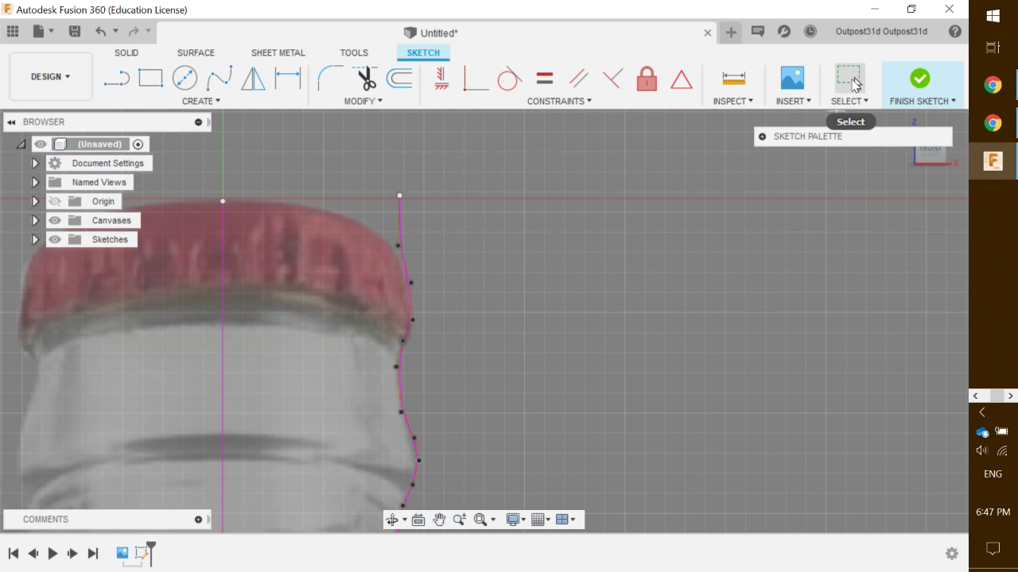
{"action": "left_click", "coordinate": [851, 79]}
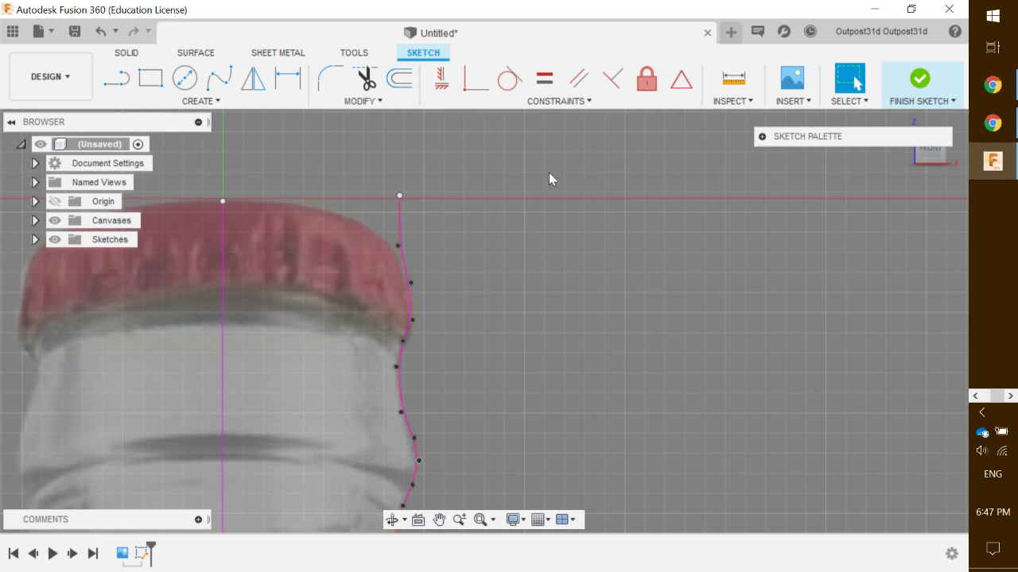
{"action": "left_click", "coordinate": [412, 285]}
{"action": "middle_click_drag", "start_coordinate": [436, 333], "coordinate": [465, 275]}
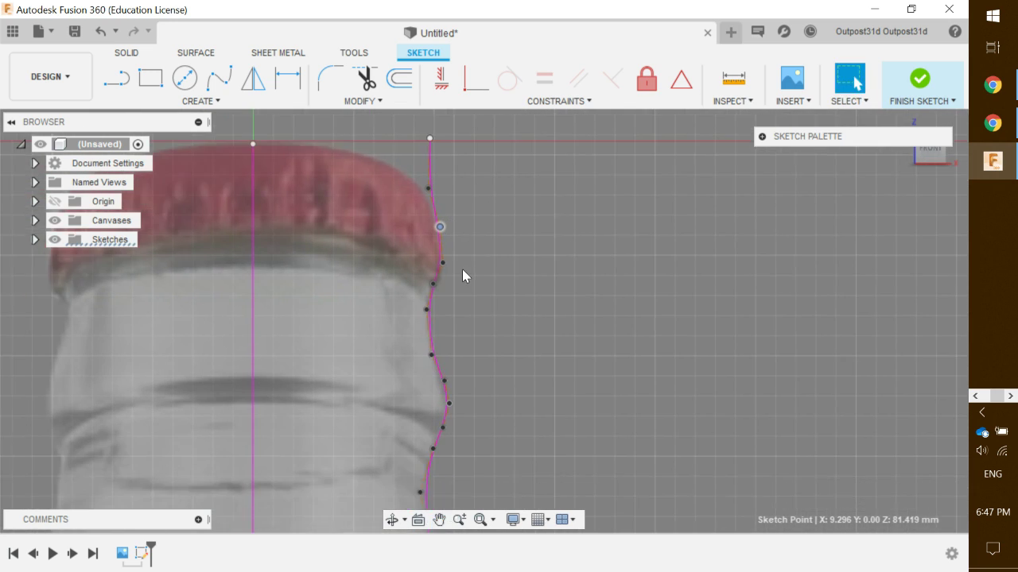
{"action": "scroll", "coordinate": [463, 267], "scroll_direction": "up", "scroll_amount": 4}
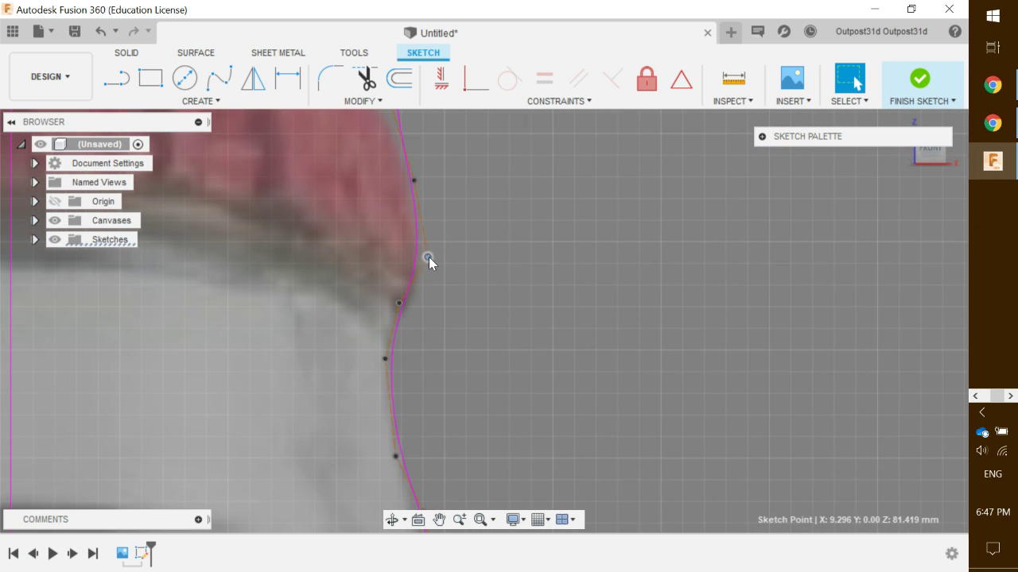
{"action": "mouse_move", "coordinate": [430, 256]}
{"action": "middle_mouse_down"}
{"action": "mouse_move", "coordinate": [448, 331]}
{"action": "mouse_move", "coordinate": [421, 284]}
{"action": "middle_mouse_up"}
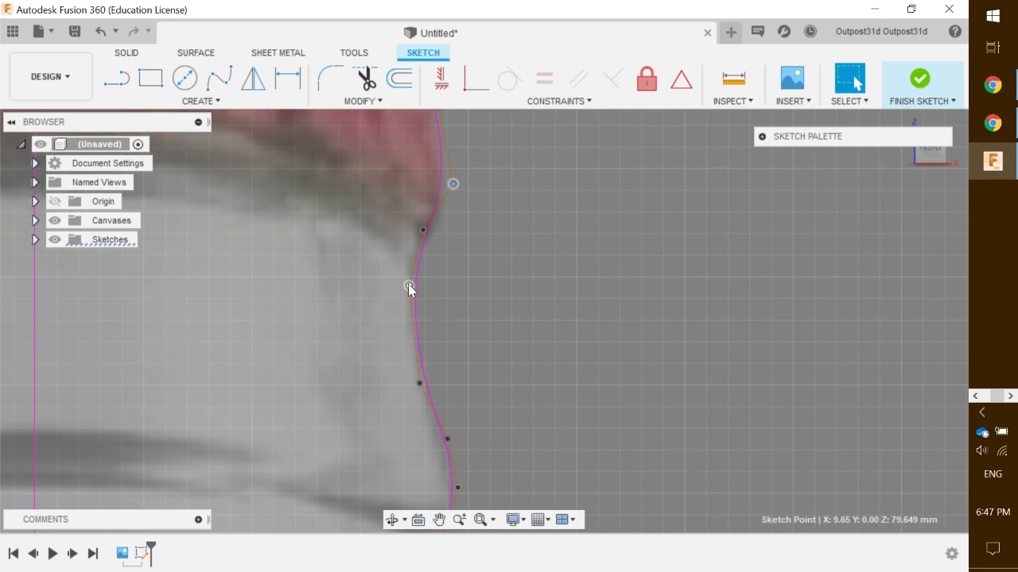
{"action": "middle_click_drag", "start_coordinate": [465, 334], "coordinate": [438, 294]}
{"action": "left_click_drag", "start_coordinate": [420, 261], "coordinate": [410, 265]}
Refine the spline's control points around the lip ring and down the neck, checking the curve's fit as far as the shoulder
{"action": "middle_click_drag", "start_coordinate": [451, 360], "coordinate": [405, 326]}
{"action": "left_click_drag", "start_coordinate": [392, 344], "coordinate": [391, 347]}
{"action": "mouse_move", "coordinate": [390, 348]}
{"action": "middle_mouse_down"}
{"action": "mouse_move", "coordinate": [477, 278]}
{"action": "mouse_move", "coordinate": [453, 291]}
{"action": "middle_mouse_up"}
{"action": "left_click_drag", "start_coordinate": [413, 275], "coordinate": [430, 272]}
{"action": "middle_click_drag", "start_coordinate": [518, 355], "coordinate": [454, 278]}
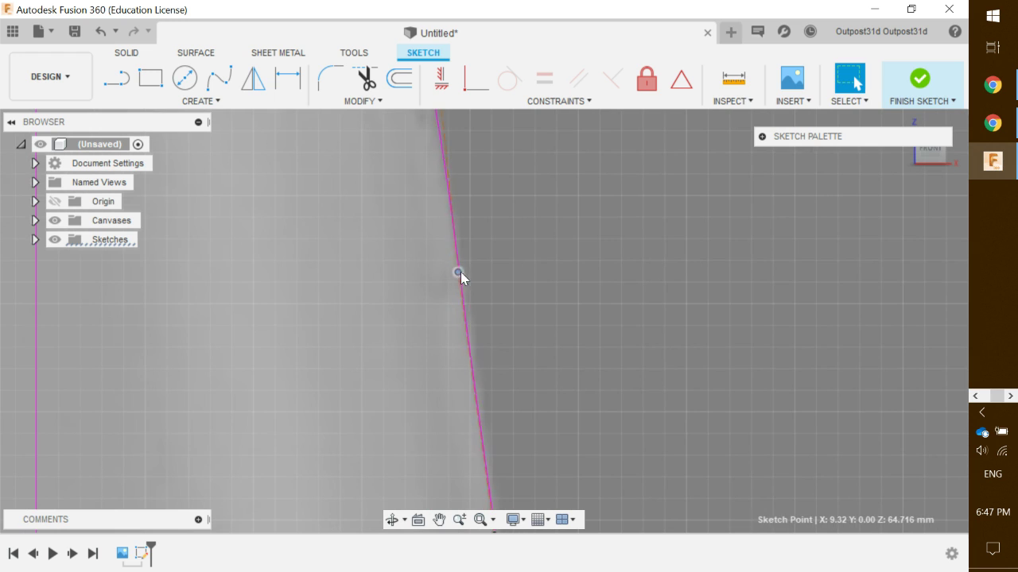
{"action": "middle_click_drag", "start_coordinate": [514, 379], "coordinate": [543, 324]}
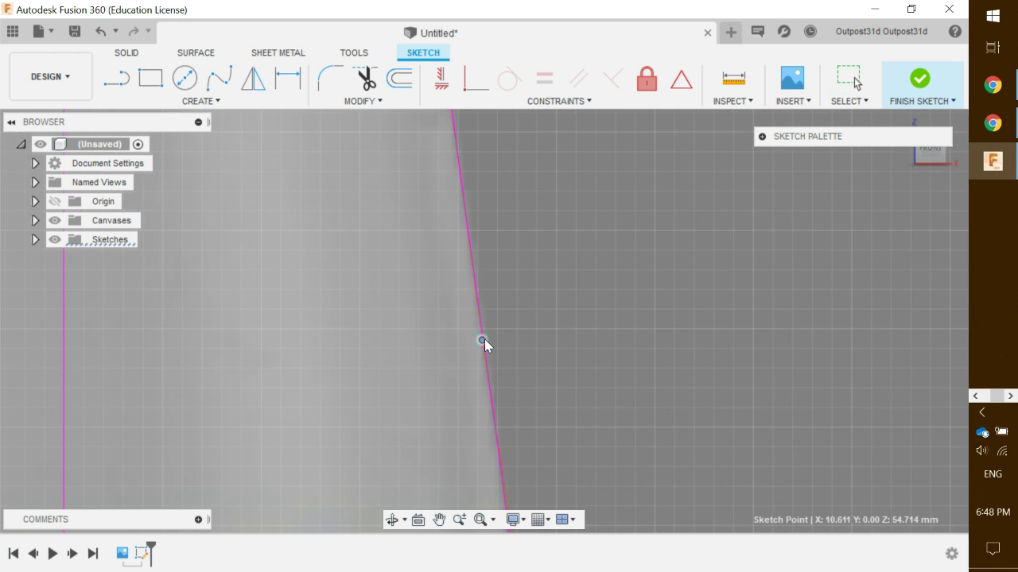
{"action": "mouse_move", "coordinate": [538, 377]}
{"action": "middle_mouse_down"}
{"action": "mouse_move", "coordinate": [572, 391]}
{"action": "mouse_move", "coordinate": [597, 313]}
{"action": "mouse_move", "coordinate": [593, 387]}
{"action": "mouse_move", "coordinate": [584, 336]}
{"action": "mouse_move", "coordinate": [648, 450]}
{"action": "mouse_move", "coordinate": [609, 257]}
{"action": "middle_mouse_up"}
{"action": "scroll", "coordinate": [609, 258], "scroll_direction": "down", "scroll_amount": 3}
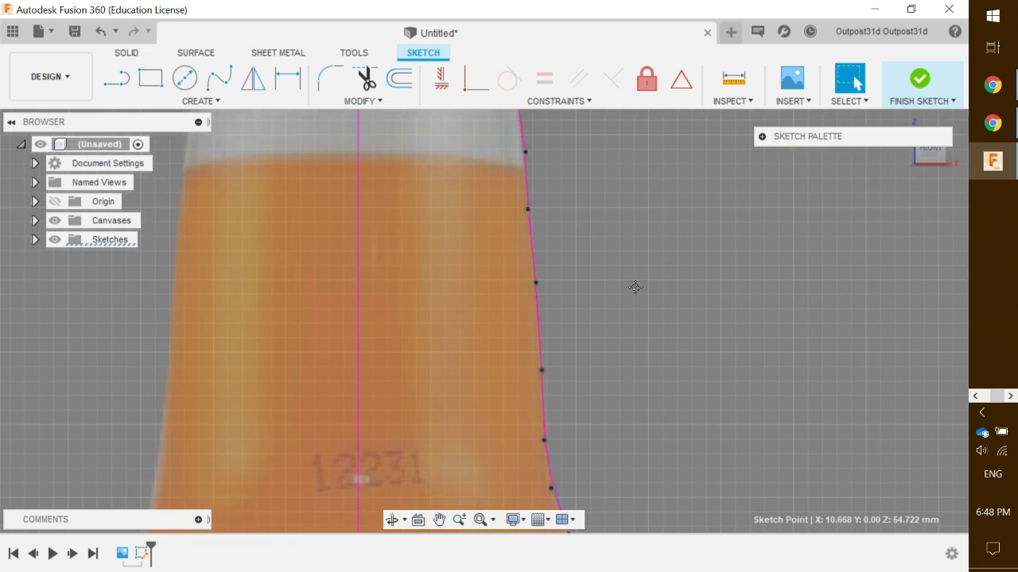
{"action": "mouse_move", "coordinate": [636, 332]}
{"action": "middle_mouse_down"}
{"action": "mouse_move", "coordinate": [671, 384]}
{"action": "mouse_move", "coordinate": [585, 245]}
{"action": "middle_mouse_up"}
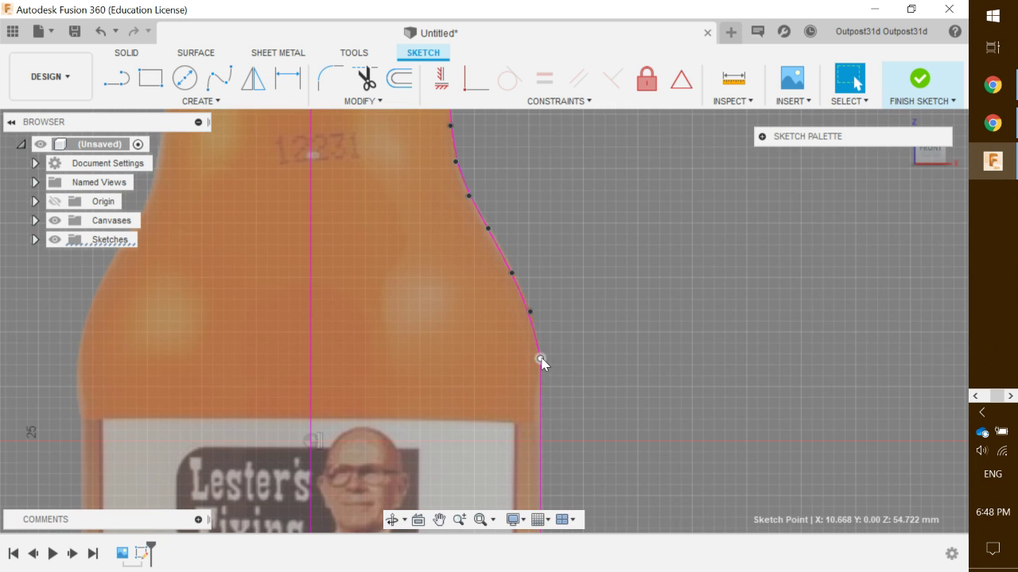
{"action": "scroll", "coordinate": [586, 234], "scroll_direction": "up", "scroll_amount": 3}
{"action": "middle_click_drag", "start_coordinate": [570, 198], "coordinate": [605, 313]}
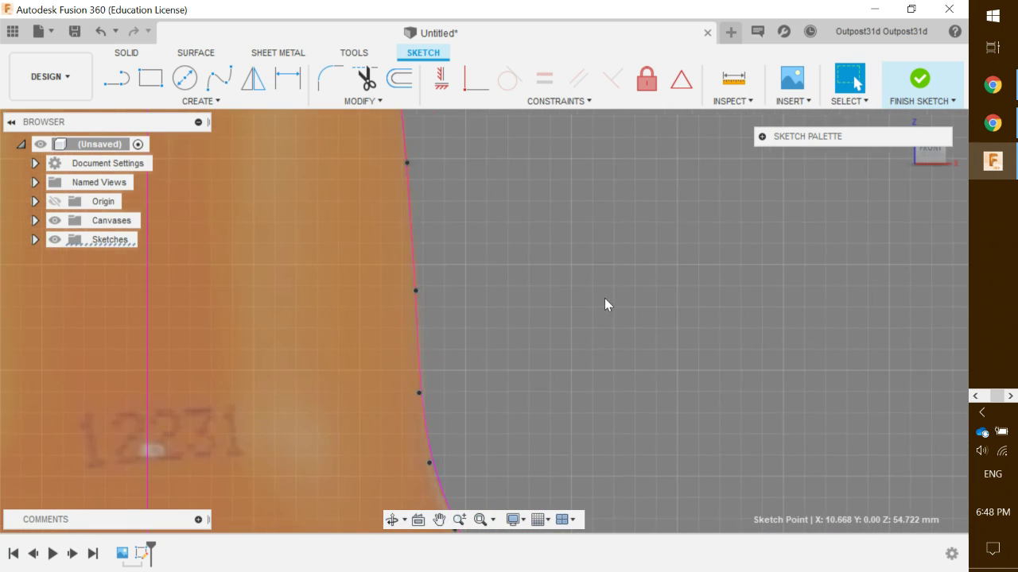
Draw a line across the cap top from the centre line's upper end to the spline's end, closing the half profile
{"action": "scroll", "coordinate": [604, 314], "scroll_direction": "down", "scroll_amount": 3}
{"action": "mouse_move", "coordinate": [578, 229]}
{"action": "middle_mouse_down"}
{"action": "mouse_move", "coordinate": [565, 300]}
{"action": "mouse_move", "coordinate": [596, 336]}
{"action": "mouse_move", "coordinate": [648, 353]}
{"action": "middle_mouse_up"}
{"action": "scroll", "coordinate": [593, 328], "scroll_direction": "up", "scroll_amount": 1}
{"action": "scroll", "coordinate": [589, 326], "scroll_direction": "up", "scroll_amount": 3}
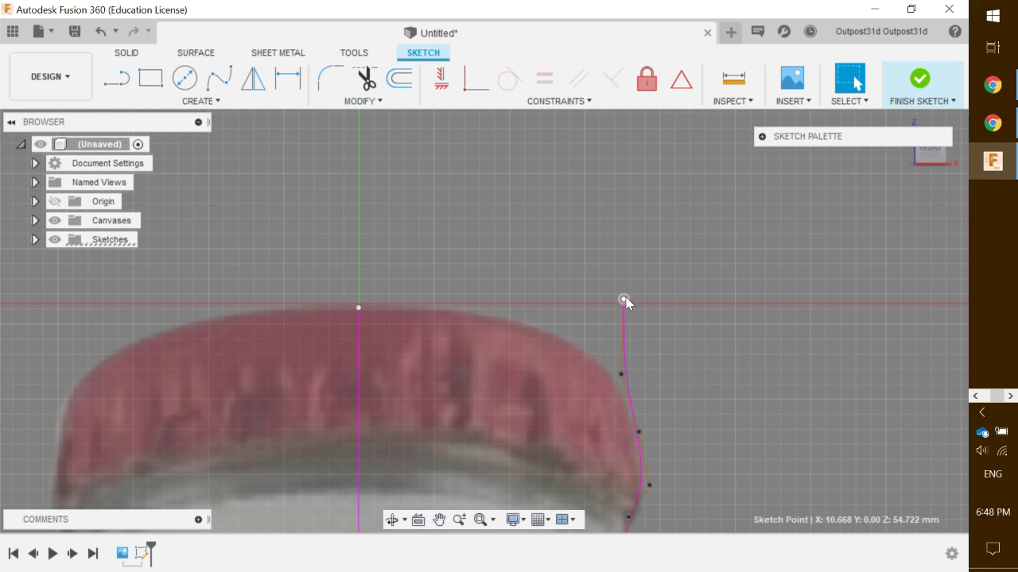
{"action": "left_click", "coordinate": [118, 80]}
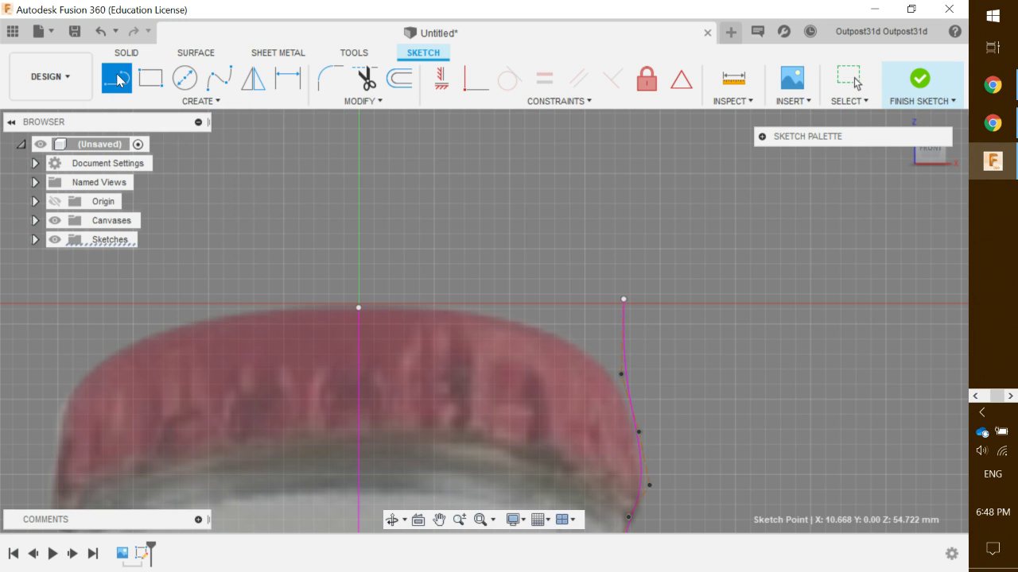
{"action": "left_click", "coordinate": [359, 307]}
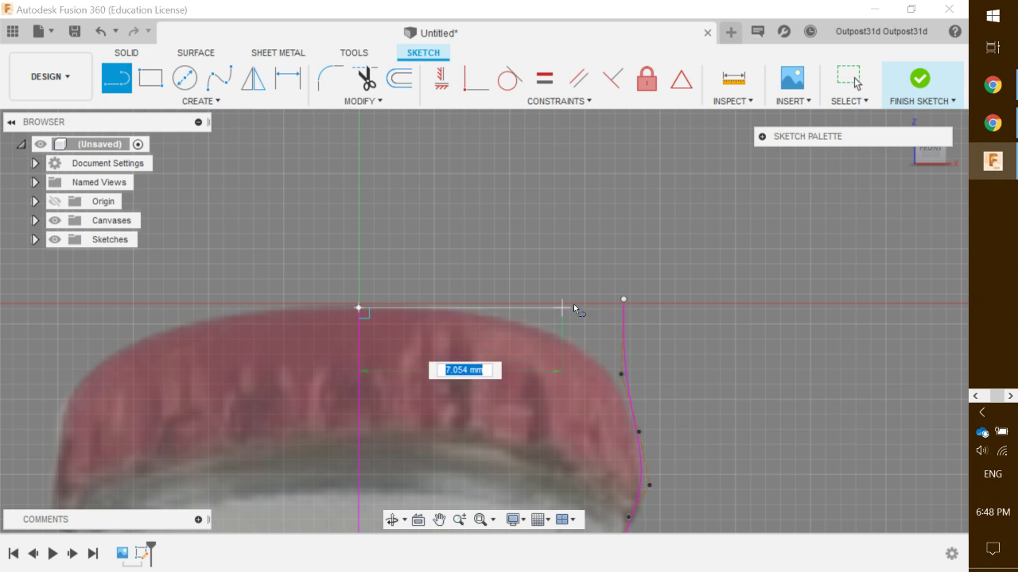
{"action": "left_click", "coordinate": [624, 300]}
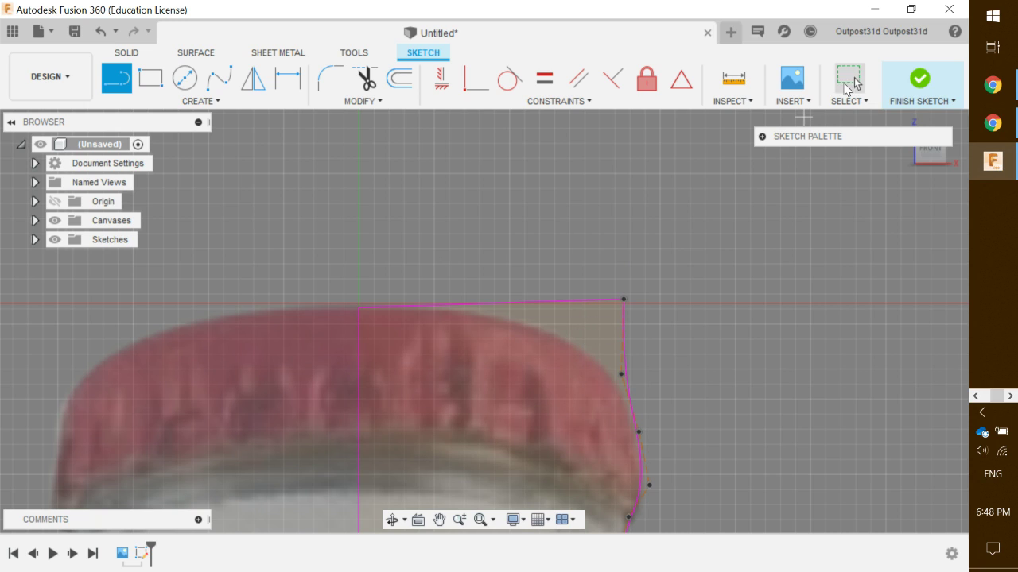
{"action": "left_click", "coordinate": [849, 78]}
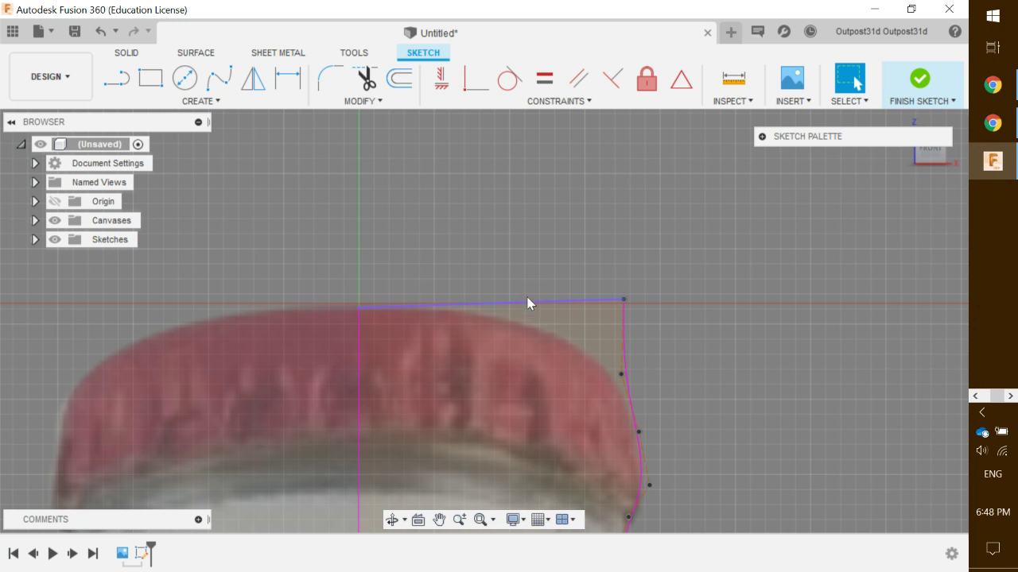
Apply a Horizontal/Vertical constraint to the closing line across the cap top so it runs level
{"action": "left_click", "coordinate": [575, 103]}
{"action": "left_click", "coordinate": [580, 101]}
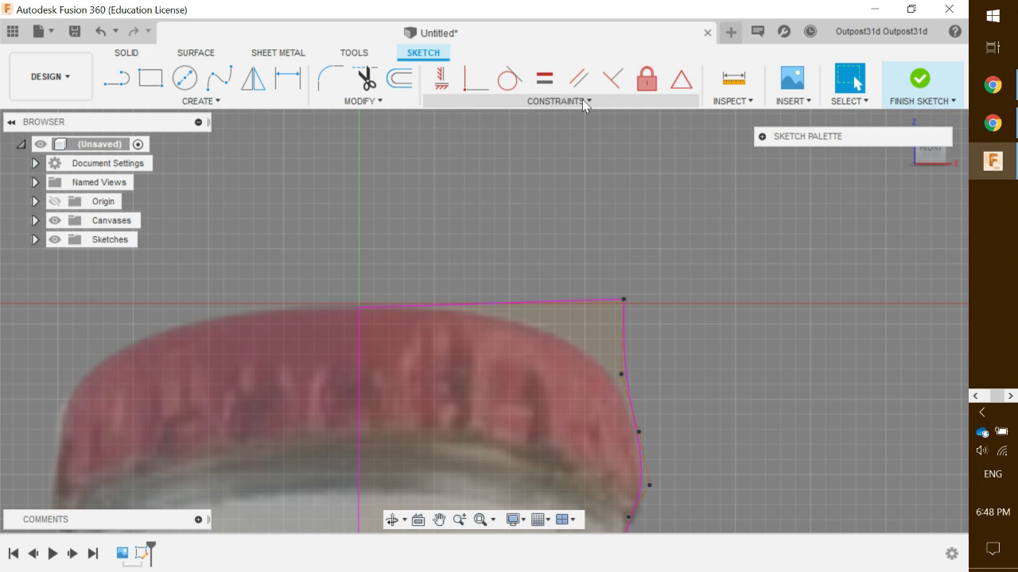
{"action": "left_click", "coordinate": [442, 79]}
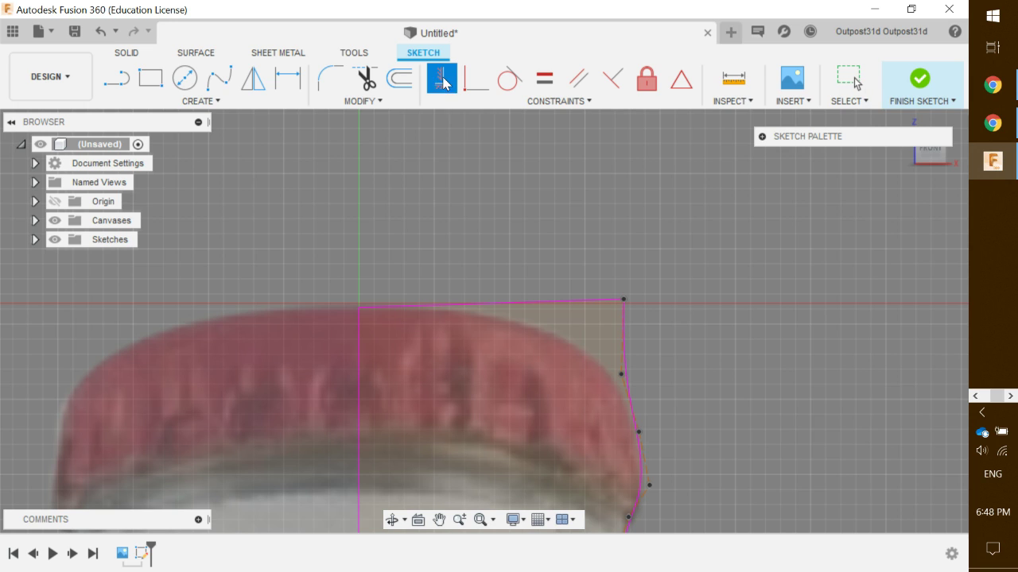
{"action": "left_click", "coordinate": [501, 307]}
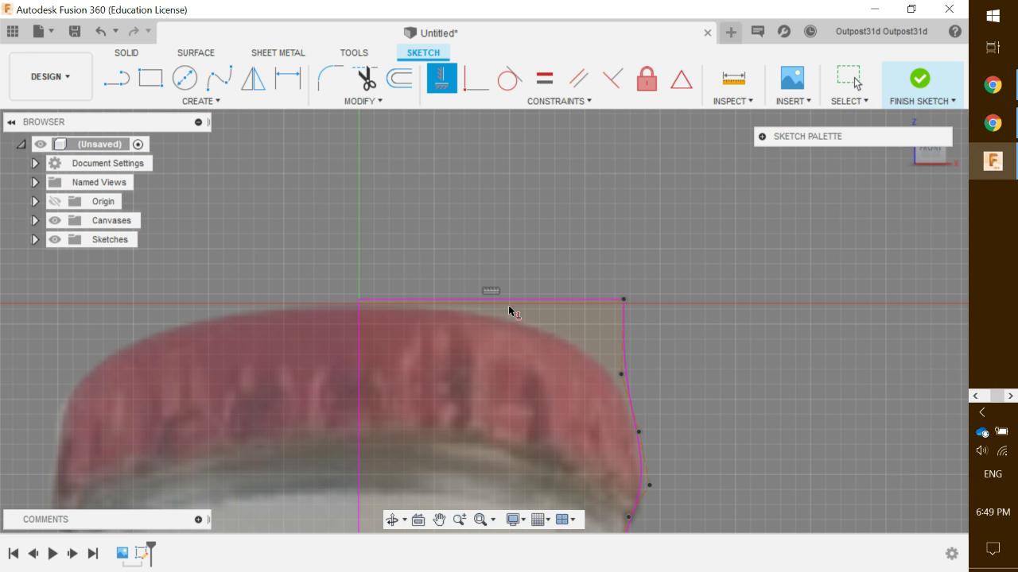
{"action": "scroll", "coordinate": [547, 327], "scroll_direction": "down", "scroll_amount": 5}
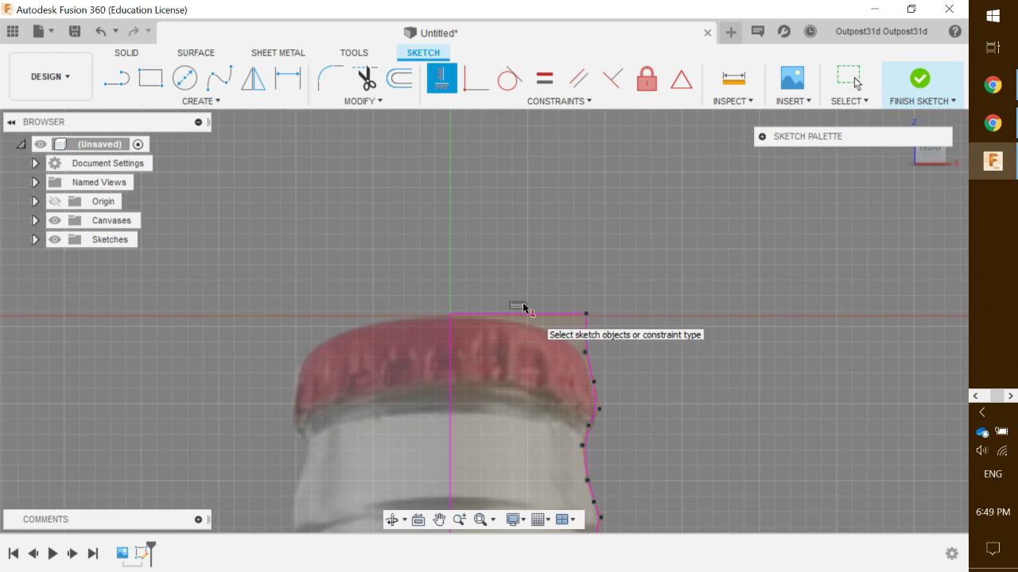
{"action": "scroll", "coordinate": [524, 307], "scroll_direction": "up", "scroll_amount": 5}
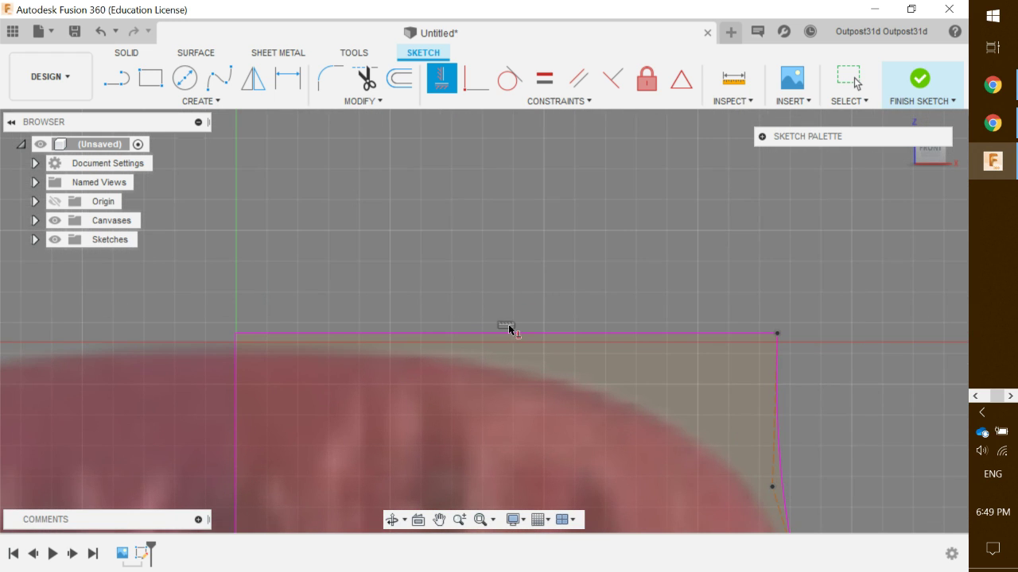
{"action": "scroll", "coordinate": [570, 371], "scroll_direction": "down", "scroll_amount": 8}
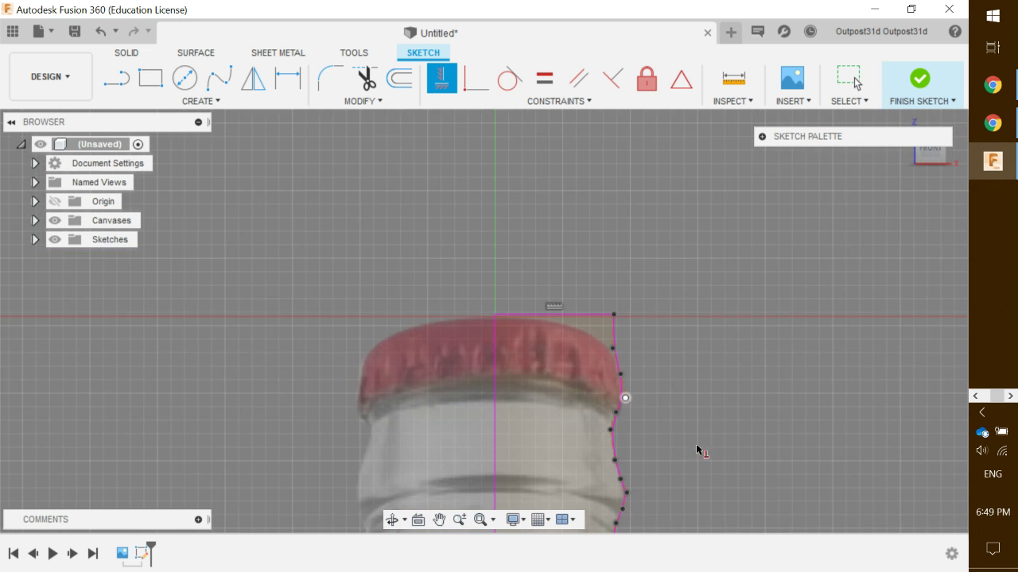
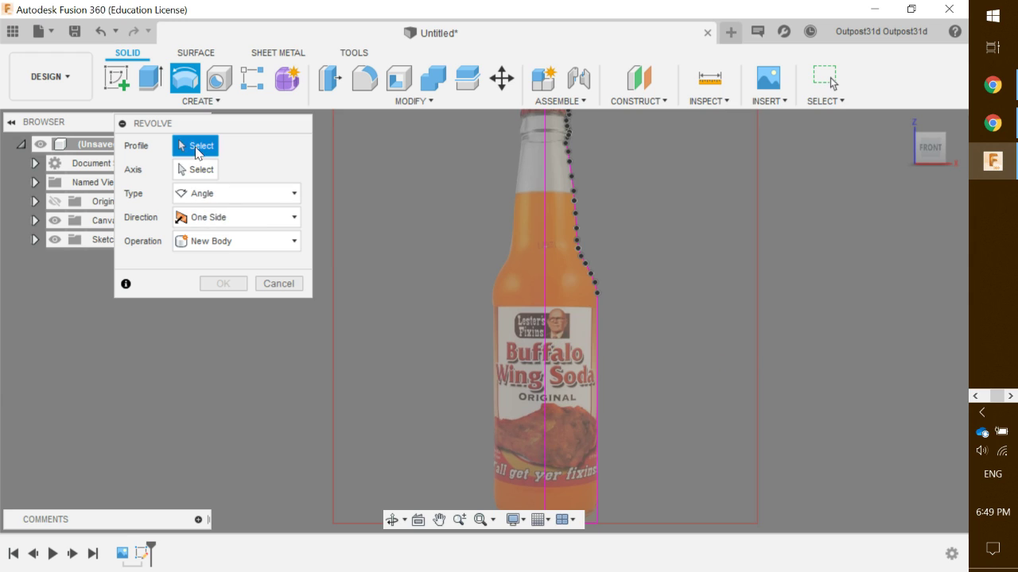
Revolve the closed half profile 360 degrees about the vertical centre line as a new body
{"action": "left_click", "coordinate": [555, 356]}
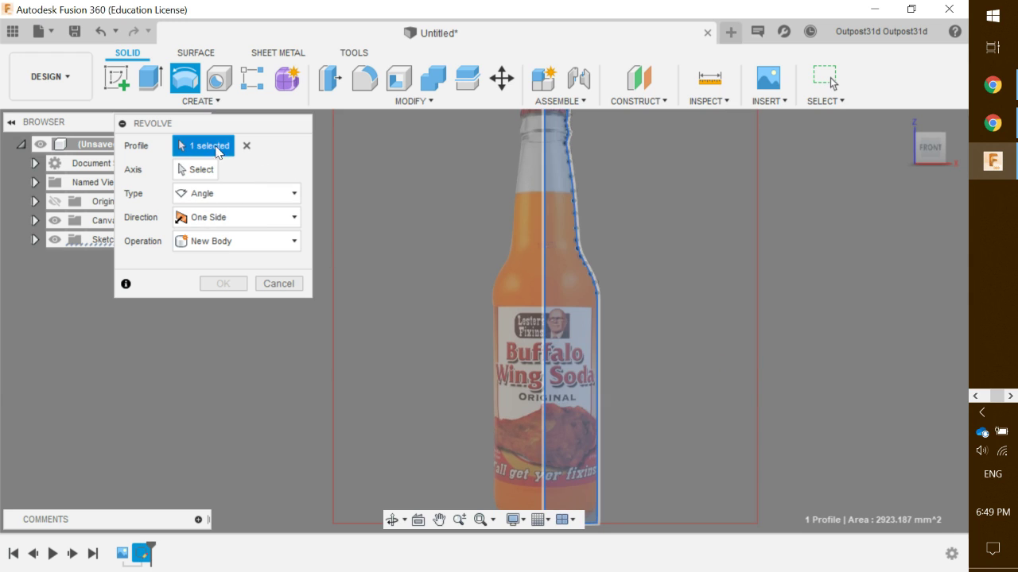
{"action": "scroll", "coordinate": [566, 317], "scroll_direction": "down", "scroll_amount": 1}
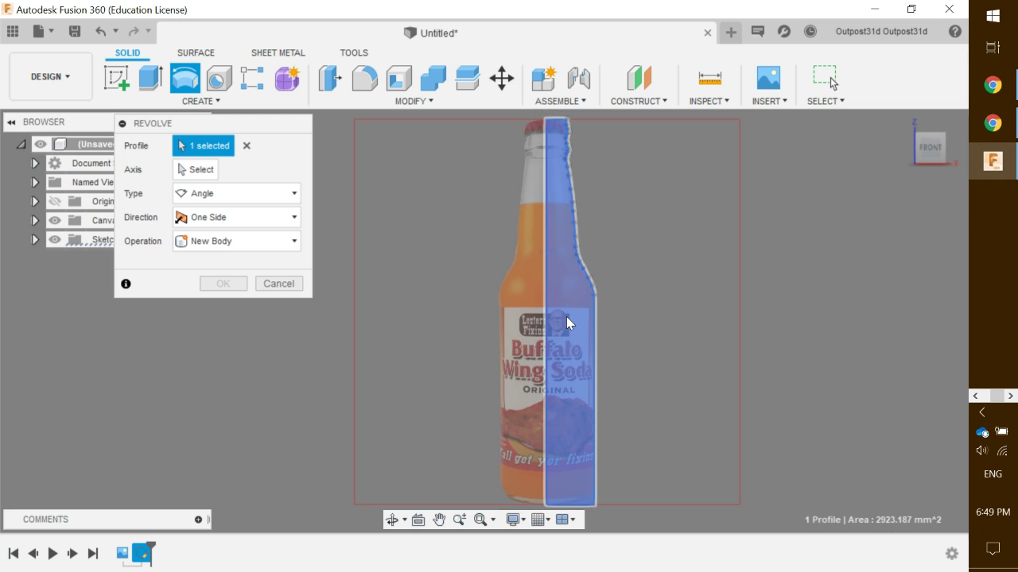
{"action": "left_click", "coordinate": [191, 169]}
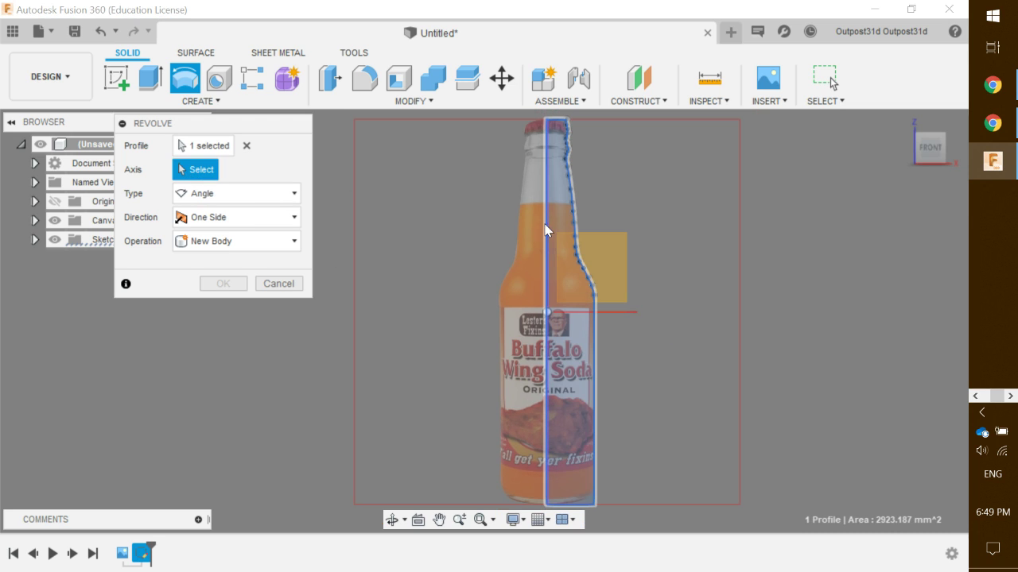
{"action": "left_click", "coordinate": [544, 304]}
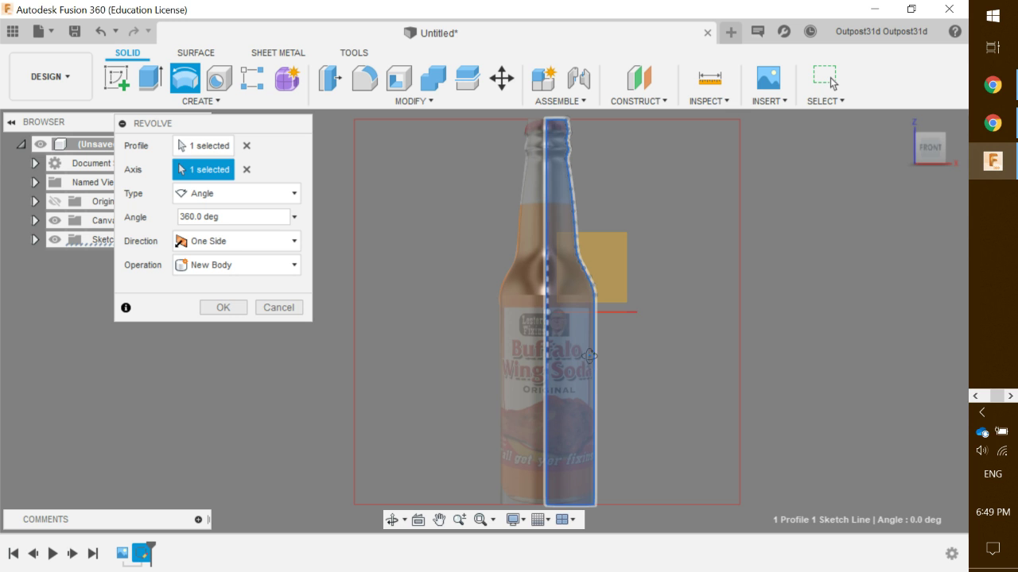
{"action": "mouse_move", "coordinate": [588, 355]}
{"action": "middle_mouse_down", "text": "shift"}
{"action": "mouse_move", "coordinate": [627, 309]}
{"action": "mouse_move", "coordinate": [461, 395]}
{"action": "mouse_move", "coordinate": [548, 393]}
{"action": "mouse_move", "coordinate": [547, 401]}
{"action": "mouse_move", "coordinate": [547, 389]}
{"action": "middle_mouse_up", "text": "shift"}
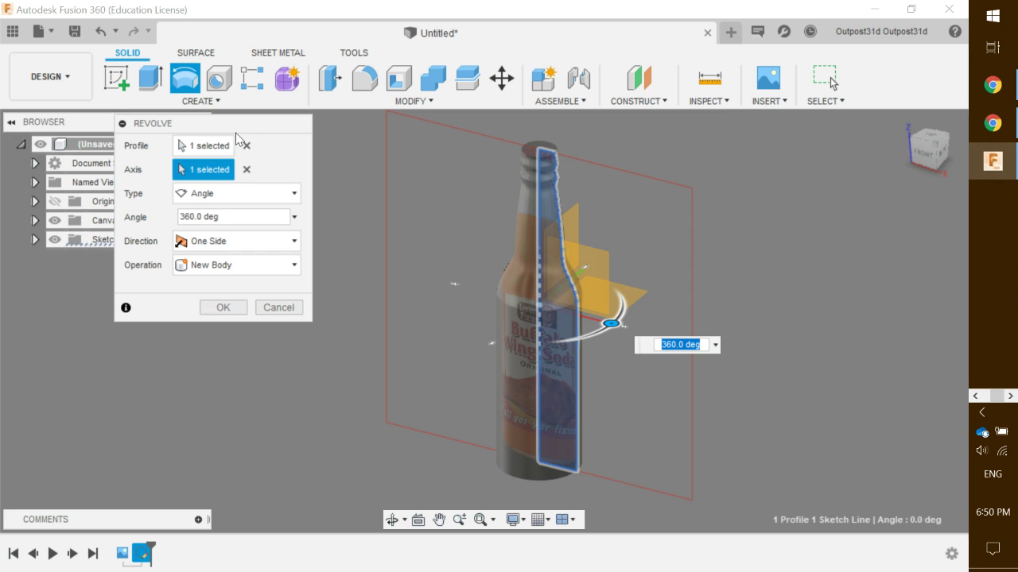
{"action": "left_click_drag", "start_coordinate": [239, 122], "coordinate": [342, 119]}
{"action": "left_click", "coordinate": [340, 304]}
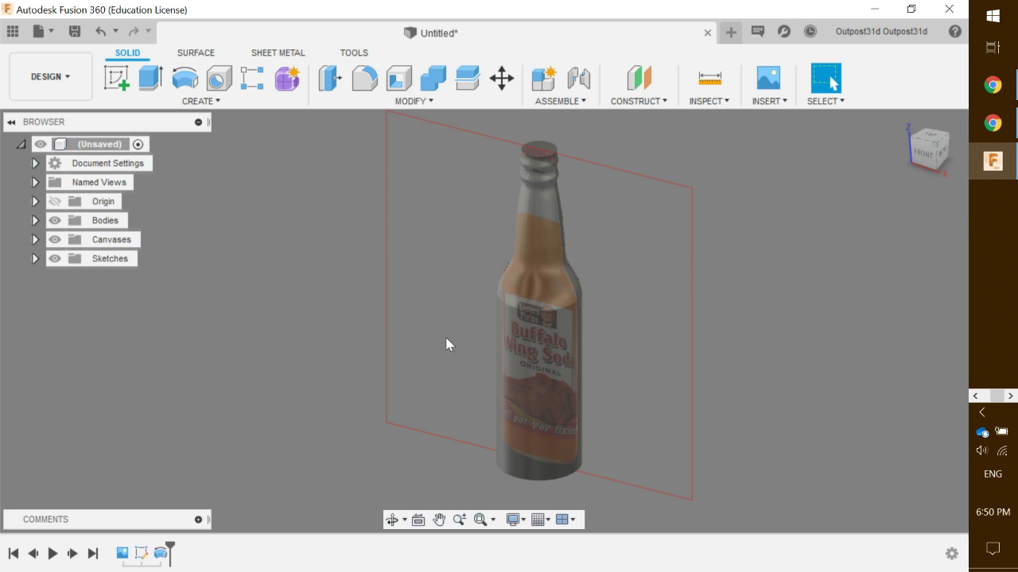
Rename the revolved bottle body and hide the reference canvas
{"action": "left_click", "coordinate": [35, 220]}
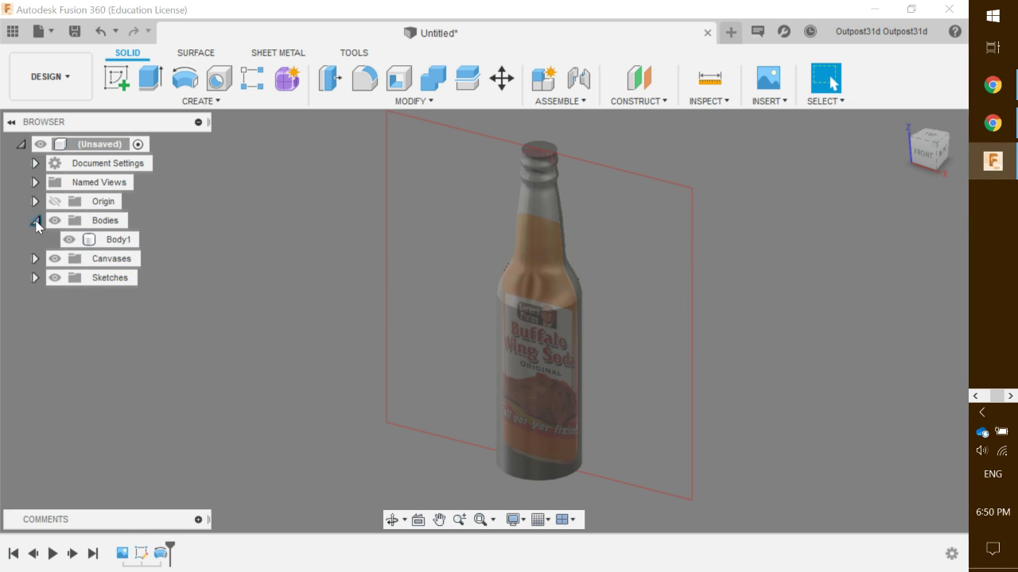
{"action": "double_click", "coordinate": [119, 243]}
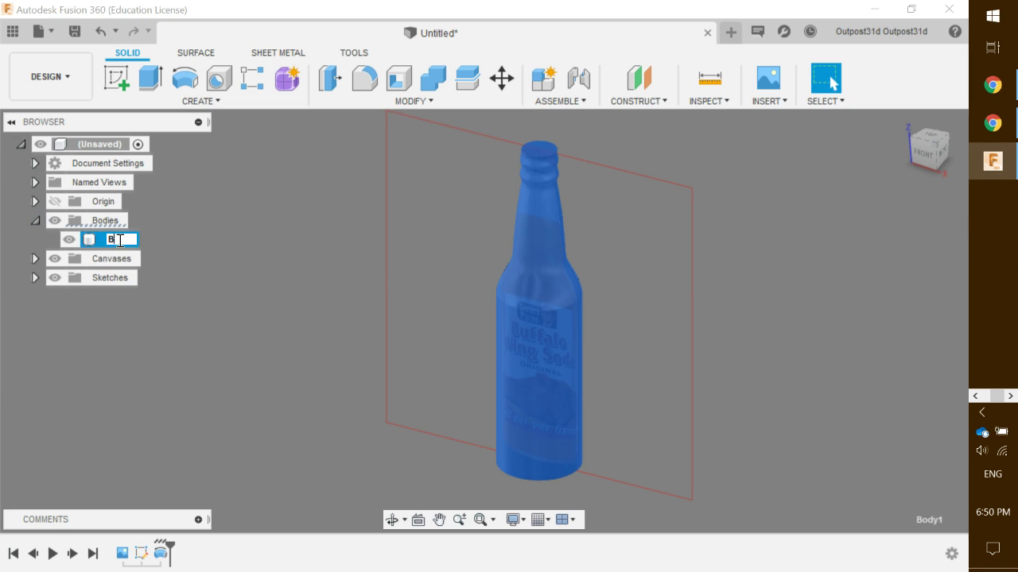
{"action": "key", "text": "Return"}
{"action": "left_click", "coordinate": [35, 221]}
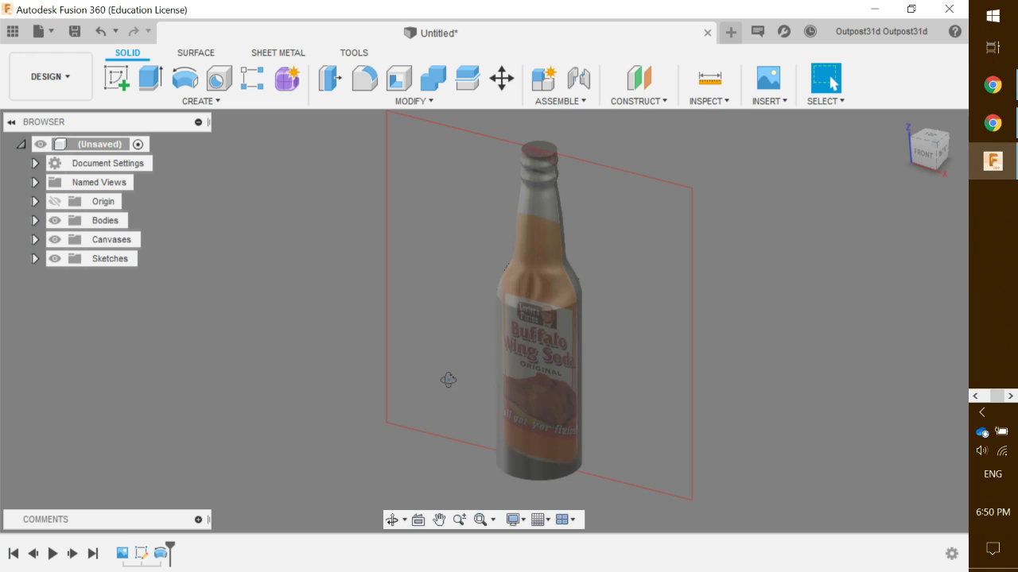
{"action": "mouse_move", "coordinate": [447, 380]}
{"action": "middle_mouse_down", "text": "shift"}
{"action": "mouse_move", "coordinate": [488, 341]}
{"action": "mouse_move", "coordinate": [415, 359]}
{"action": "mouse_move", "coordinate": [445, 372]}
{"action": "middle_mouse_up", "text": "shift"}
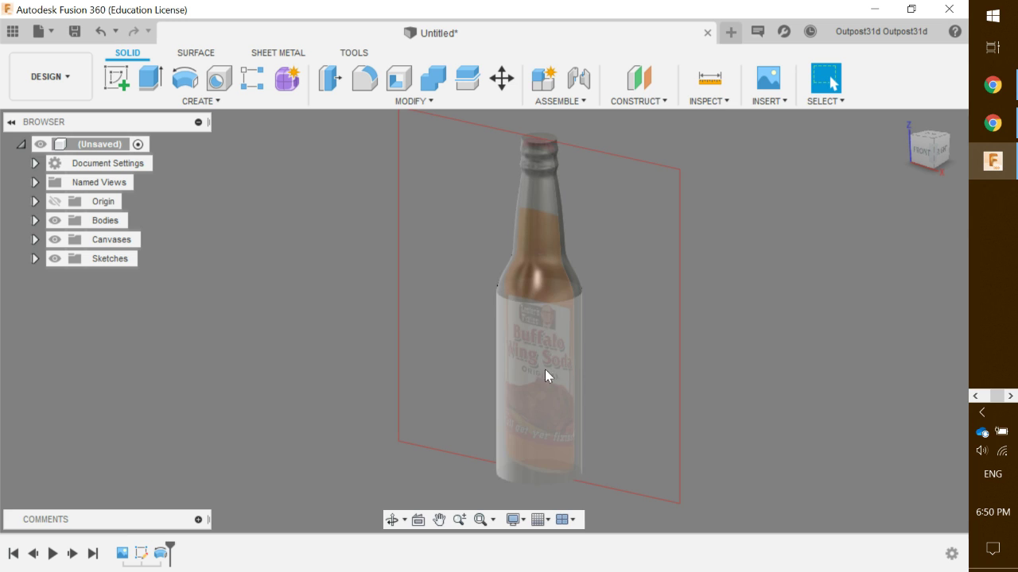
{"action": "left_click", "coordinate": [55, 240]}
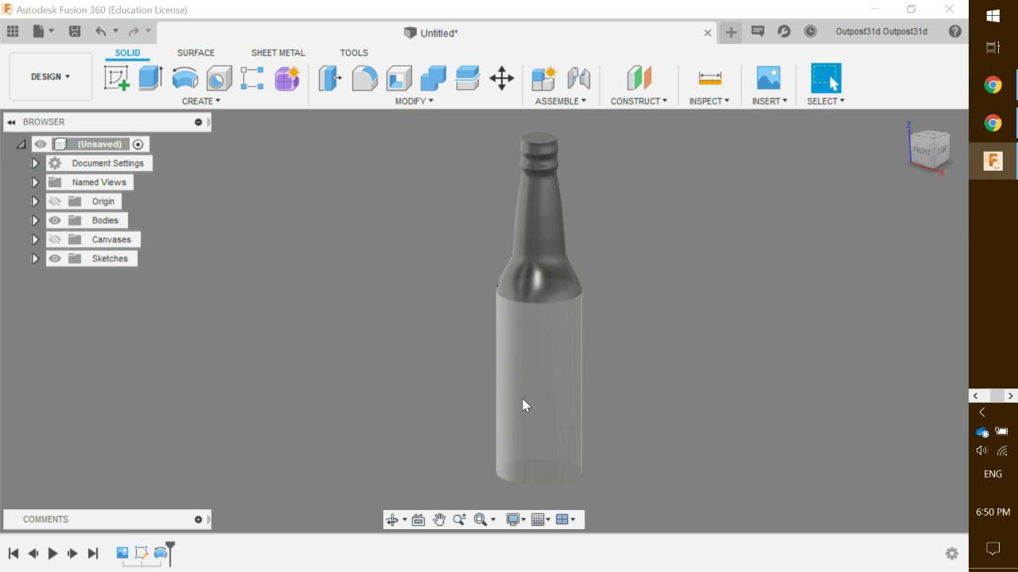
Fillet the circular edge of the bottle's base with a constant 7 mm radius
{"action": "middle_click_drag", "start_coordinate": [566, 411], "coordinate": [541, 163], "text": "shift"}
{"action": "middle_click_drag", "start_coordinate": [641, 357], "coordinate": [588, 449], "text": "shift"}
{"action": "scroll", "coordinate": [589, 449], "scroll_direction": "up", "scroll_amount": 3}
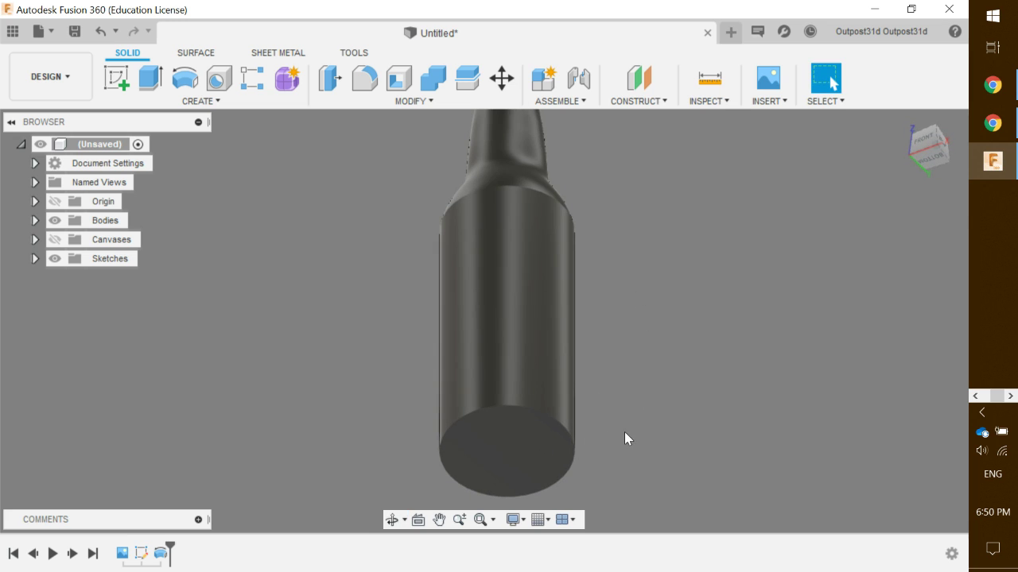
{"action": "left_click", "coordinate": [365, 83]}
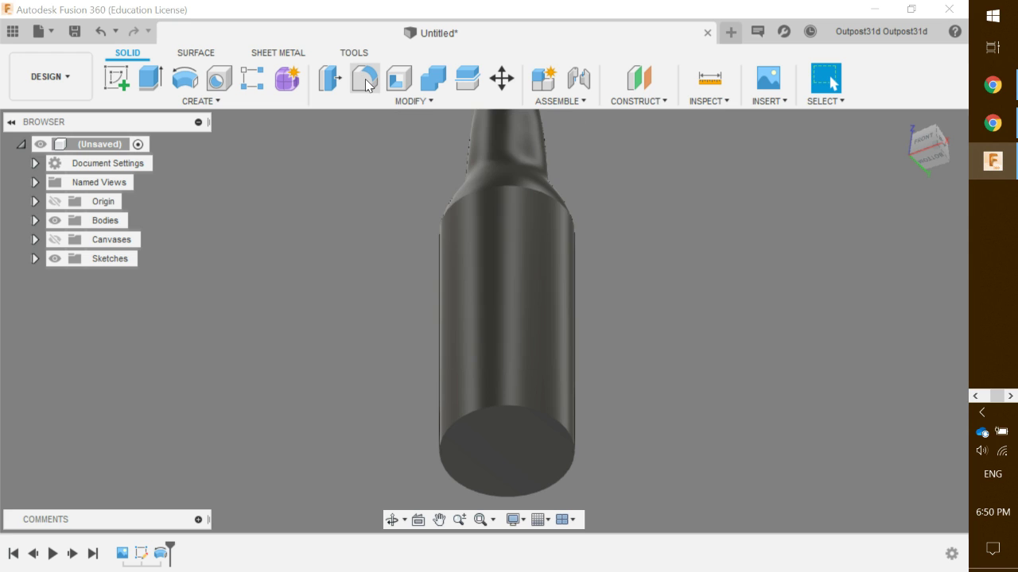
{"action": "left_click", "coordinate": [527, 405]}
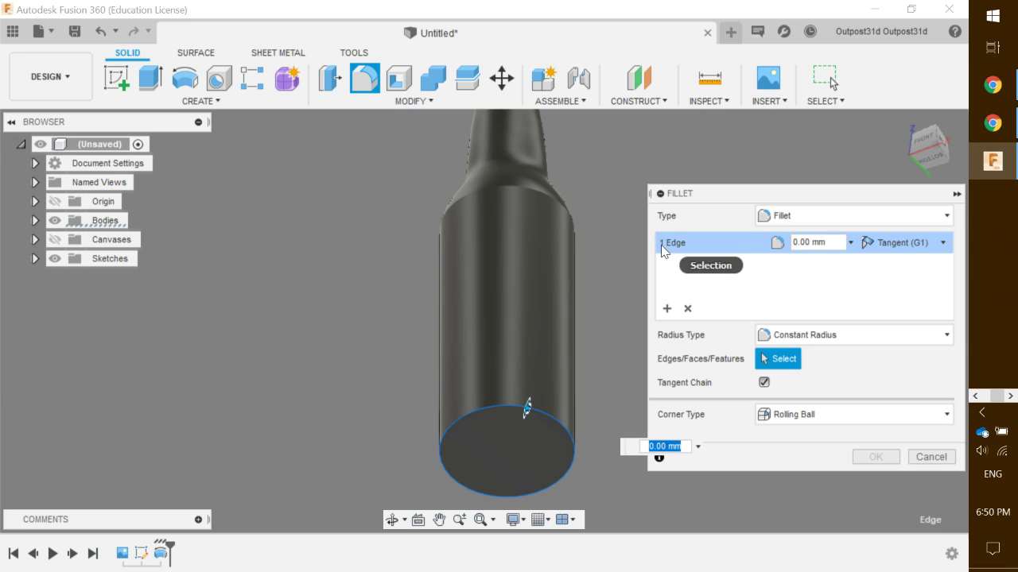
{"action": "left_click", "coordinate": [805, 244]}
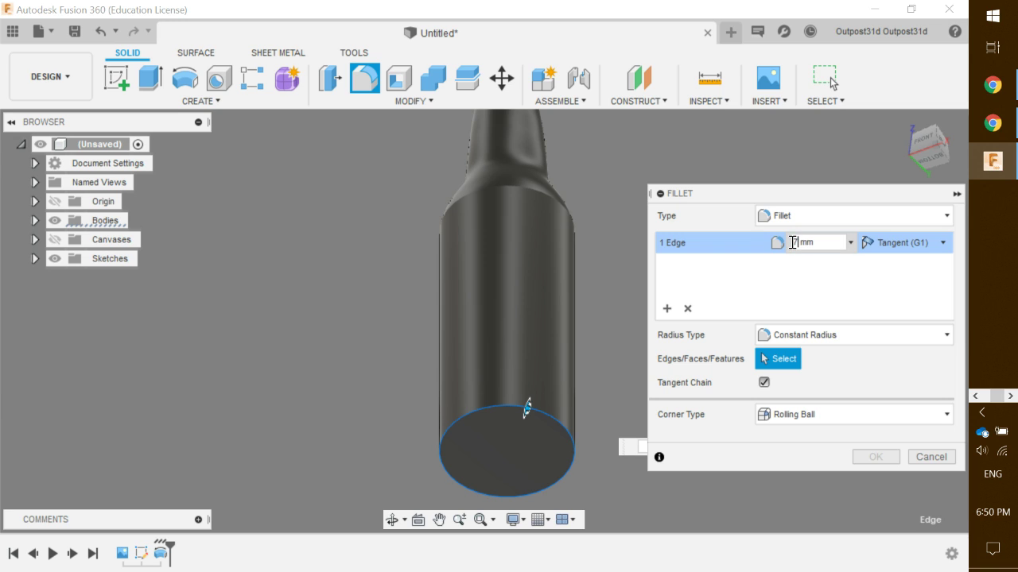
{"action": "type", "text": "7"}
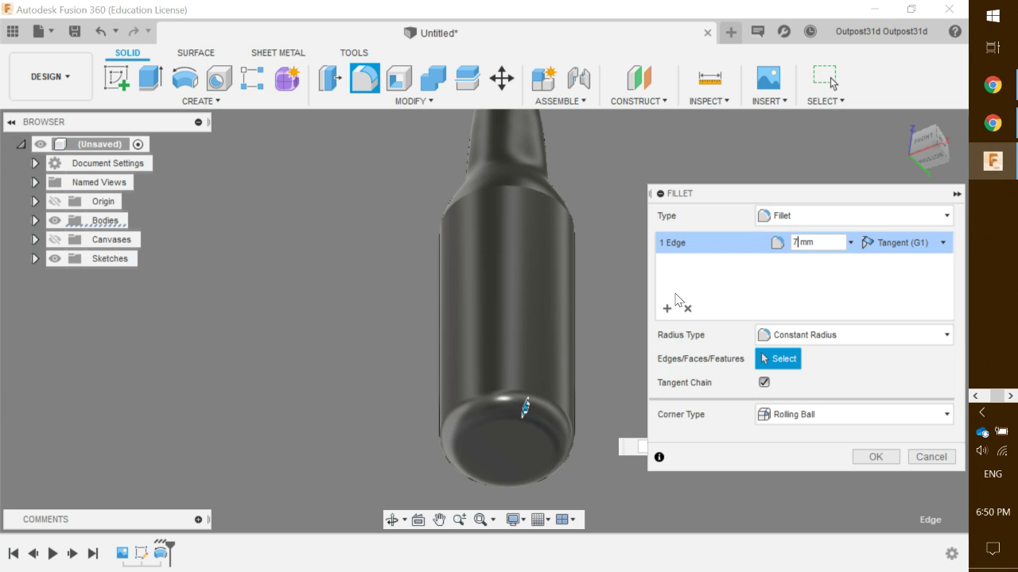
Add the cap's top rim edge as a second fillet selection with a 2 mm radius and finish the fillet
{"action": "left_click", "coordinate": [667, 309]}
{"action": "middle_click_drag", "start_coordinate": [618, 213], "coordinate": [581, 382], "text": "shift"}
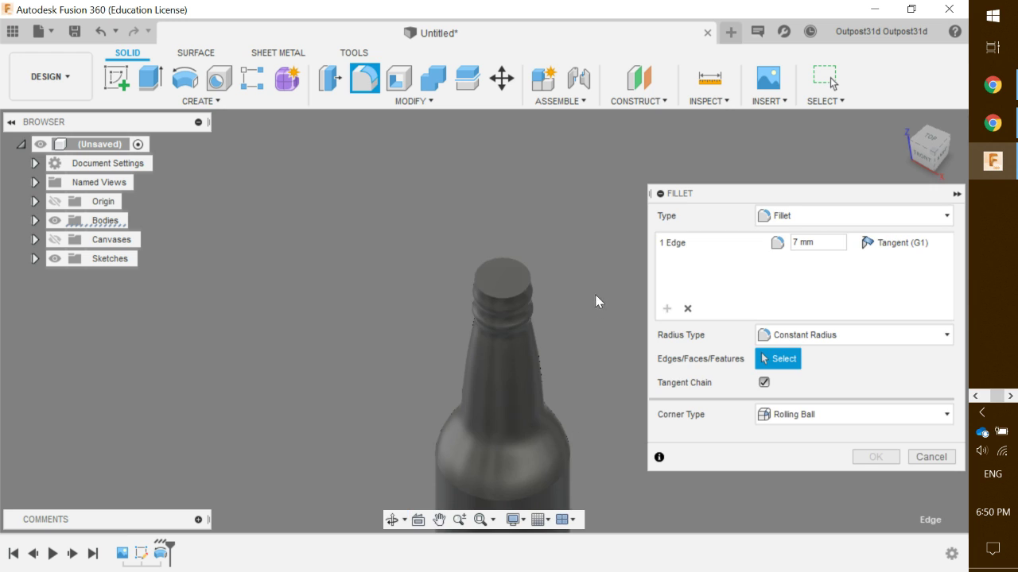
{"action": "scroll", "coordinate": [549, 259], "scroll_direction": "up", "scroll_amount": 5}
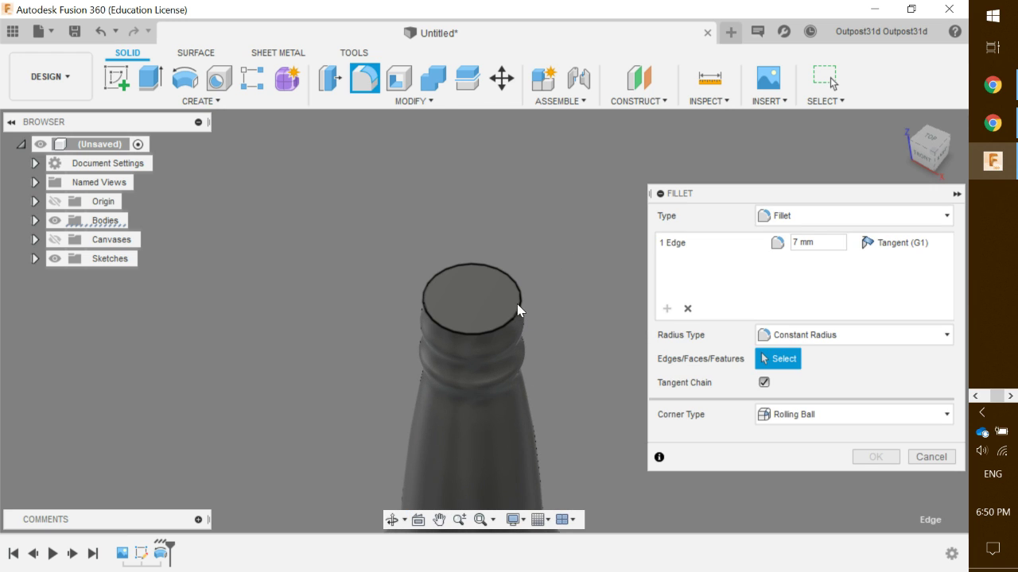
{"action": "left_click", "coordinate": [518, 305]}
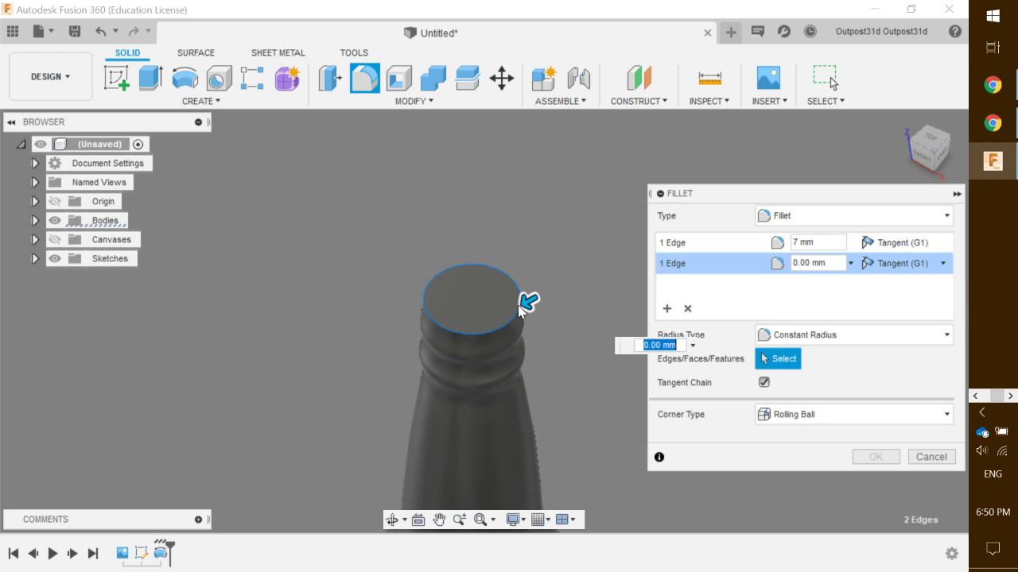
{"action": "left_click", "coordinate": [811, 265]}
{"action": "type", "text": "1"}
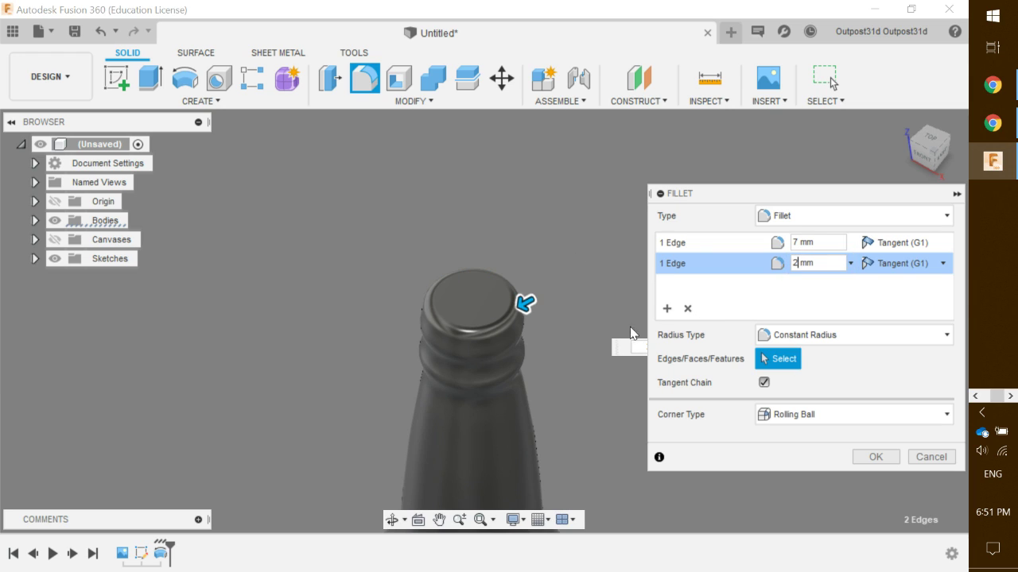
{"action": "scroll", "coordinate": [564, 414], "scroll_direction": "down", "scroll_amount": 3}
{"action": "middle_click_drag", "start_coordinate": [598, 461], "coordinate": [622, 283]}
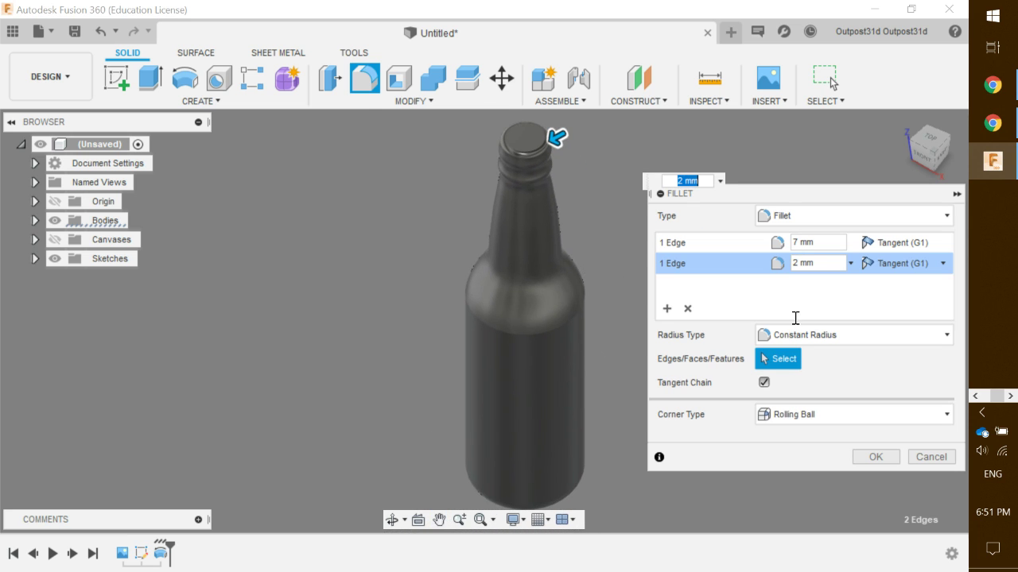
{"action": "left_click", "coordinate": [876, 457]}
Inspect the bottle's interior with a temporary section analysis through the XZ plane, shifting the cut, and cancel it
{"action": "mouse_move", "coordinate": [684, 403]}
{"action": "middle_mouse_down", "text": "shift"}
{"action": "mouse_move", "coordinate": [672, 281]}
{"action": "mouse_move", "coordinate": [678, 413]}
{"action": "middle_mouse_up", "text": "shift"}
{"action": "middle_click_drag", "start_coordinate": [647, 363], "coordinate": [648, 313], "text": "shift"}
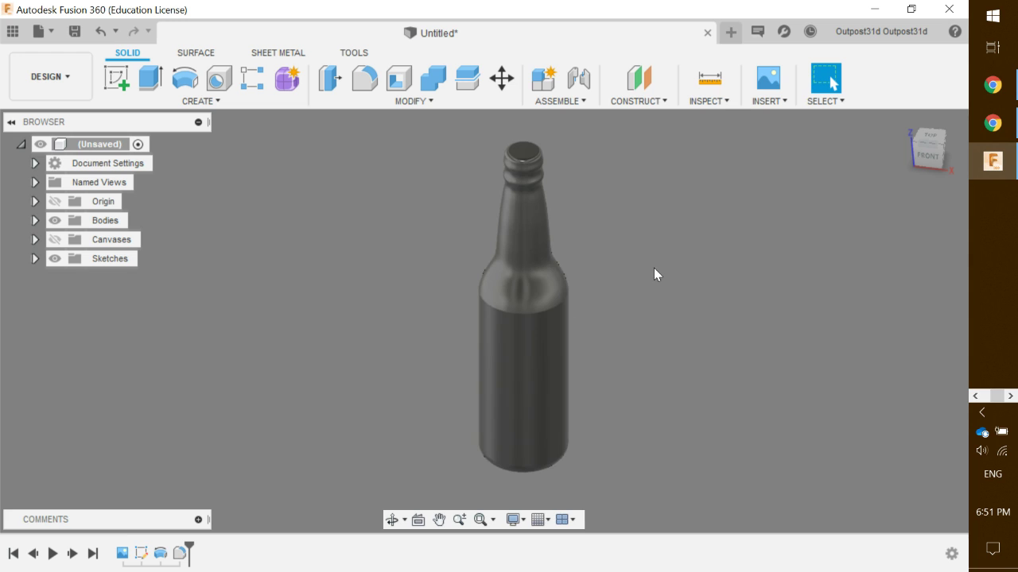
{"action": "left_click", "coordinate": [727, 101]}
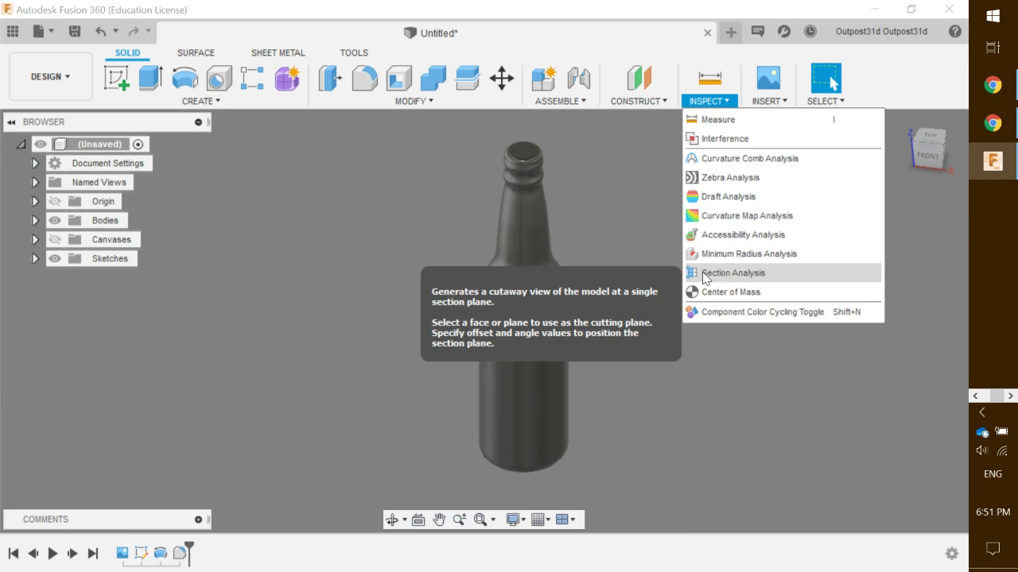
{"action": "left_click", "coordinate": [732, 273]}
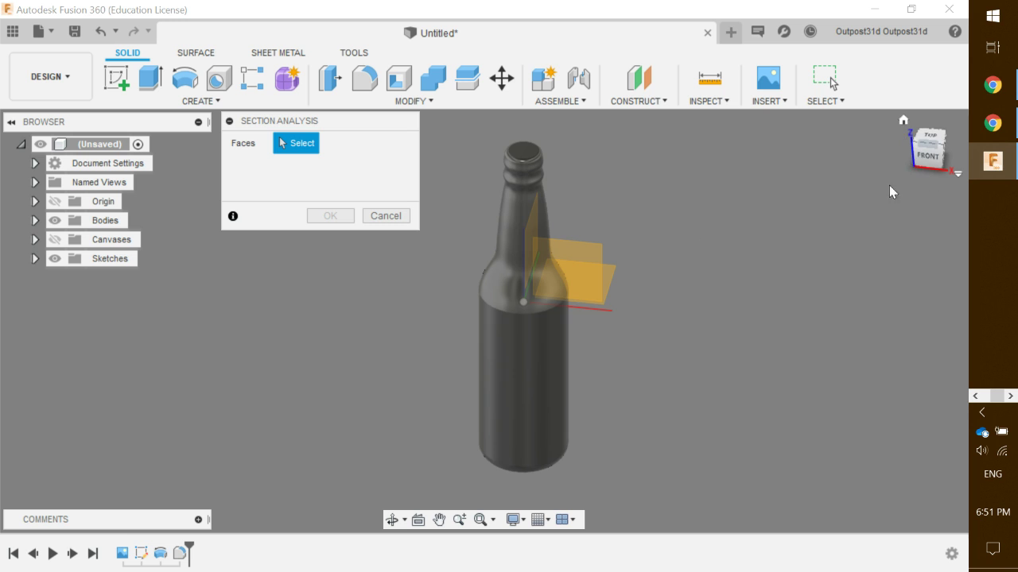
{"action": "left_click", "coordinate": [565, 274]}
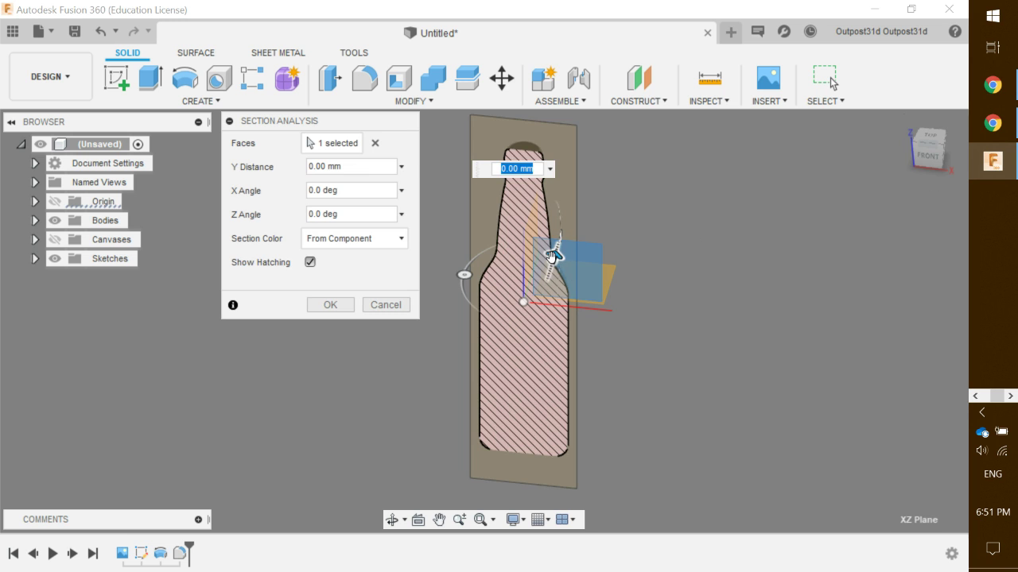
{"action": "mouse_move", "coordinate": [563, 264]}
{"action": "left_mouse_down"}
{"action": "mouse_move", "coordinate": [549, 257]}
{"action": "mouse_move", "coordinate": [561, 231]}
{"action": "mouse_move", "coordinate": [565, 273]}
{"action": "mouse_move", "coordinate": [579, 263]}
{"action": "mouse_move", "coordinate": [561, 302]}
{"action": "mouse_move", "coordinate": [433, 304]}
{"action": "left_mouse_up"}
{"action": "left_click", "coordinate": [403, 309]}
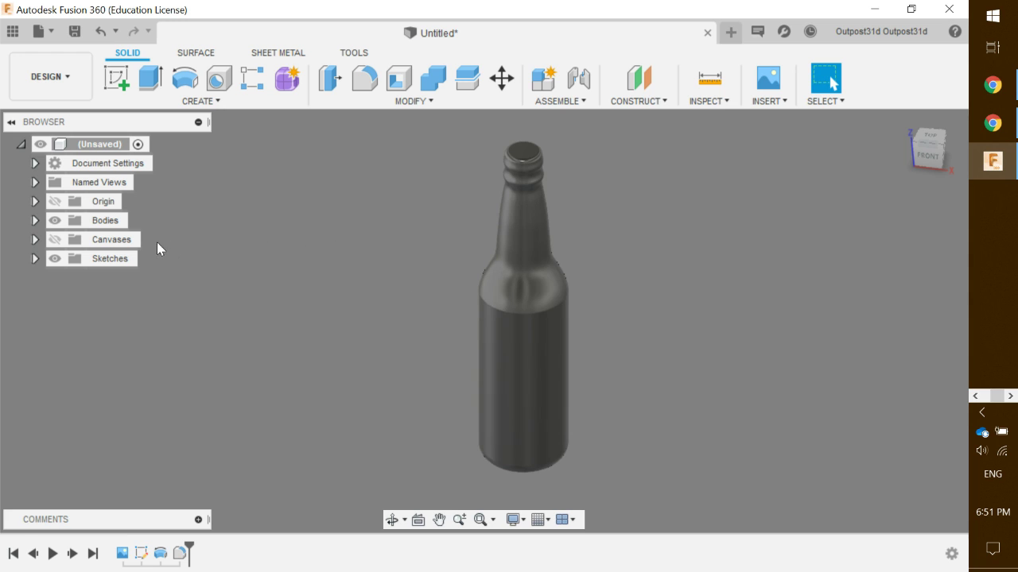
Shell the entire bottle body with an inside thickness of 1.5 mm, keeping the direction Inside
{"action": "left_click", "coordinate": [401, 101]}
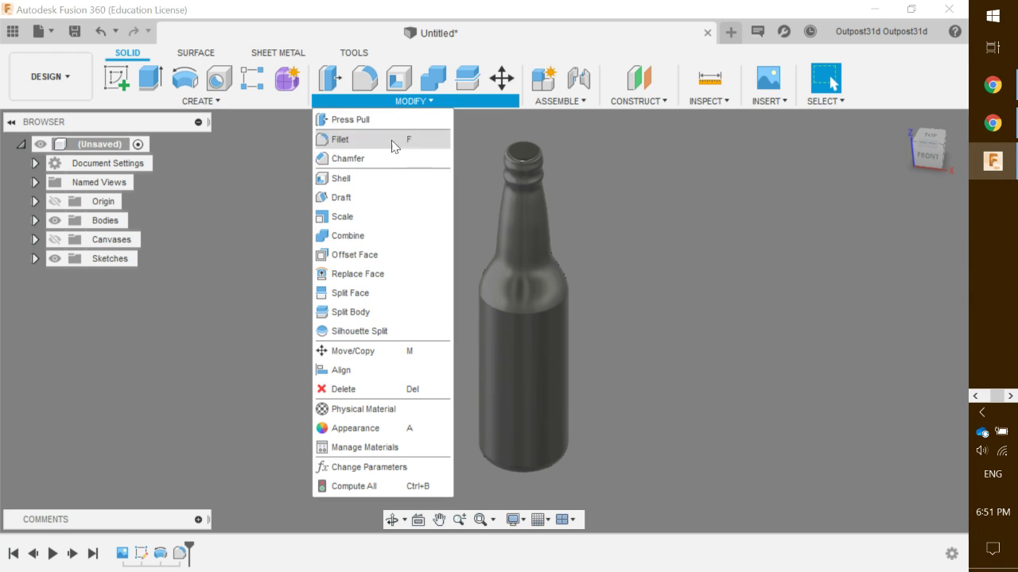
{"action": "left_click", "coordinate": [361, 180]}
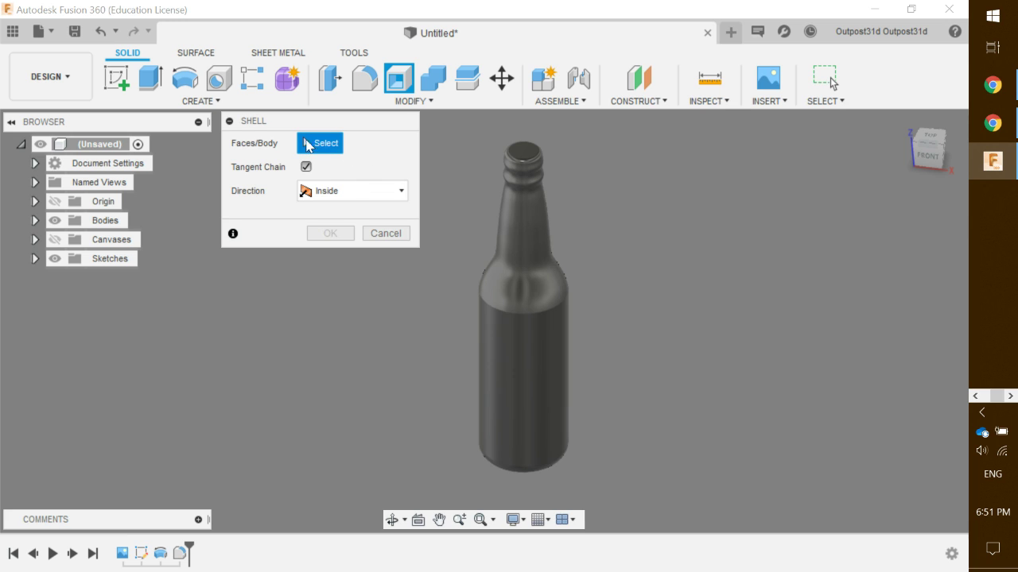
{"action": "left_click_drag", "start_coordinate": [612, 469], "coordinate": [471, 139]}
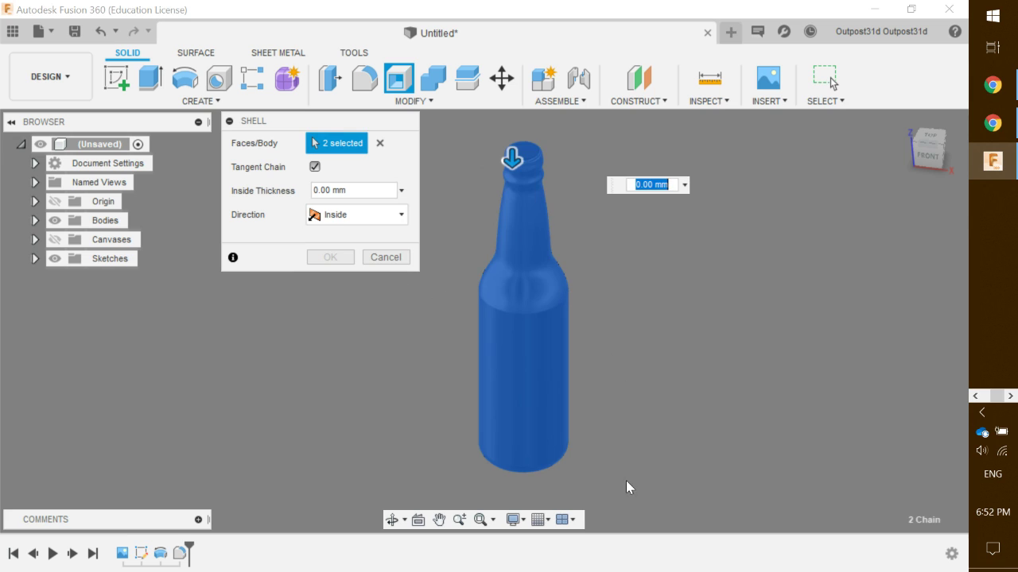
{"action": "left_click_drag", "start_coordinate": [626, 481], "coordinate": [464, 157]}
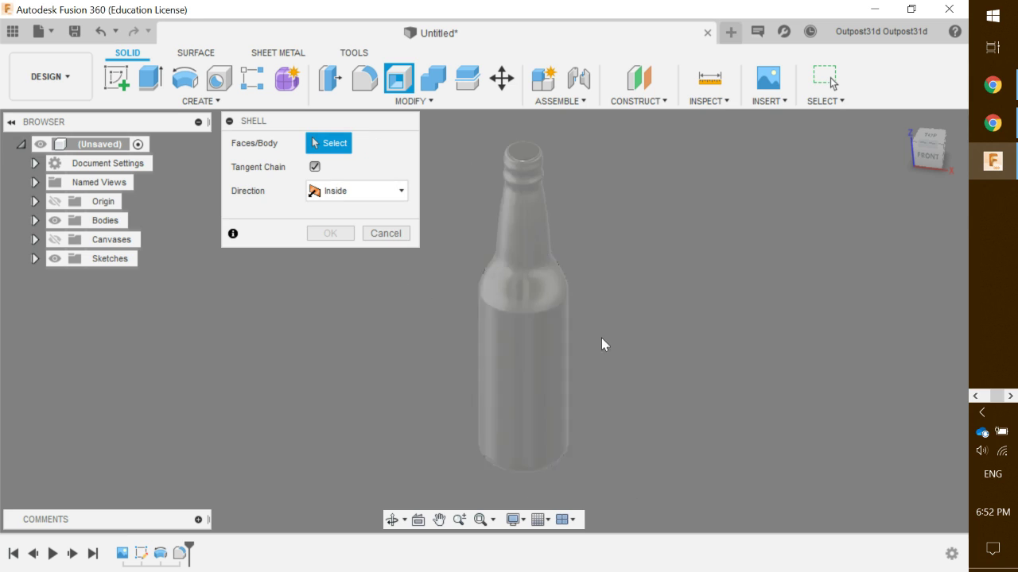
{"action": "left_click_drag", "start_coordinate": [619, 481], "coordinate": [449, 125]}
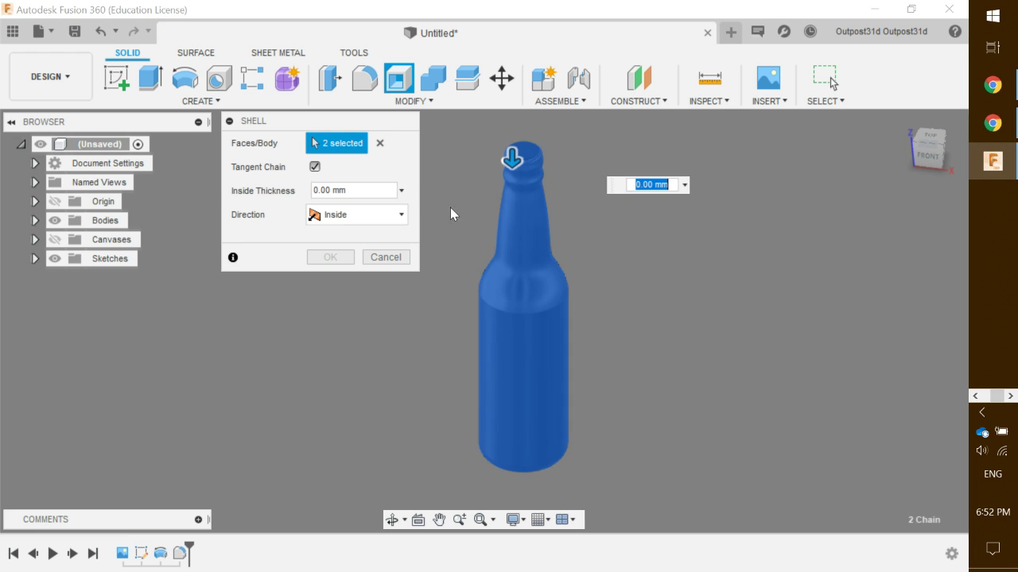
{"action": "double_click", "coordinate": [323, 190]}
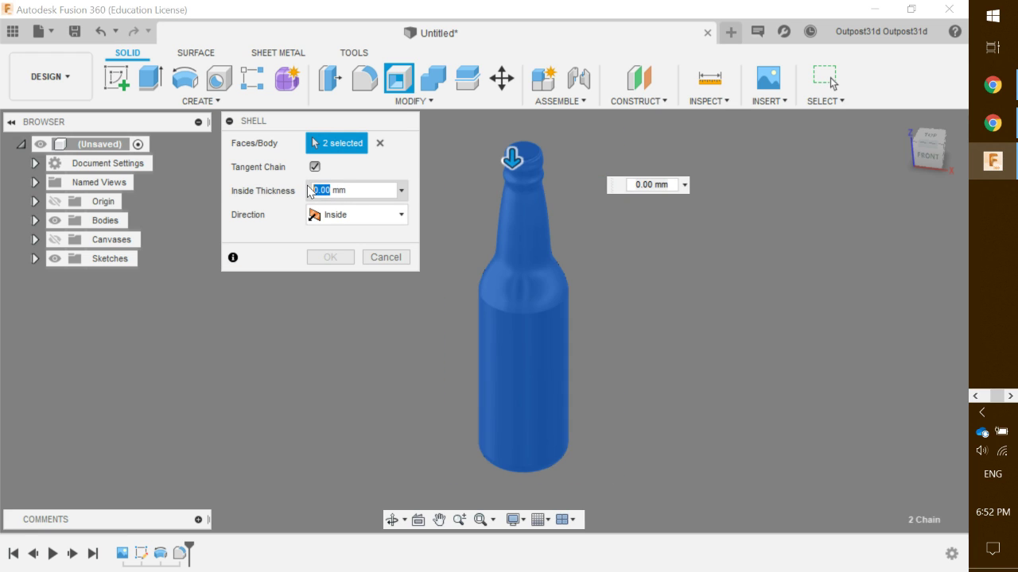
{"action": "type", "text": "1"}
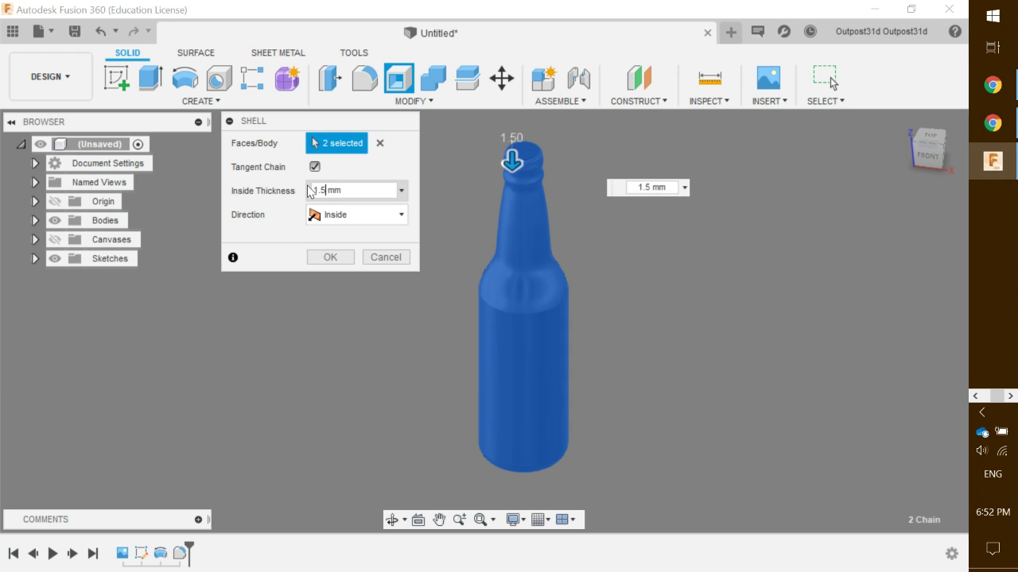
{"action": "left_click", "coordinate": [347, 215]}
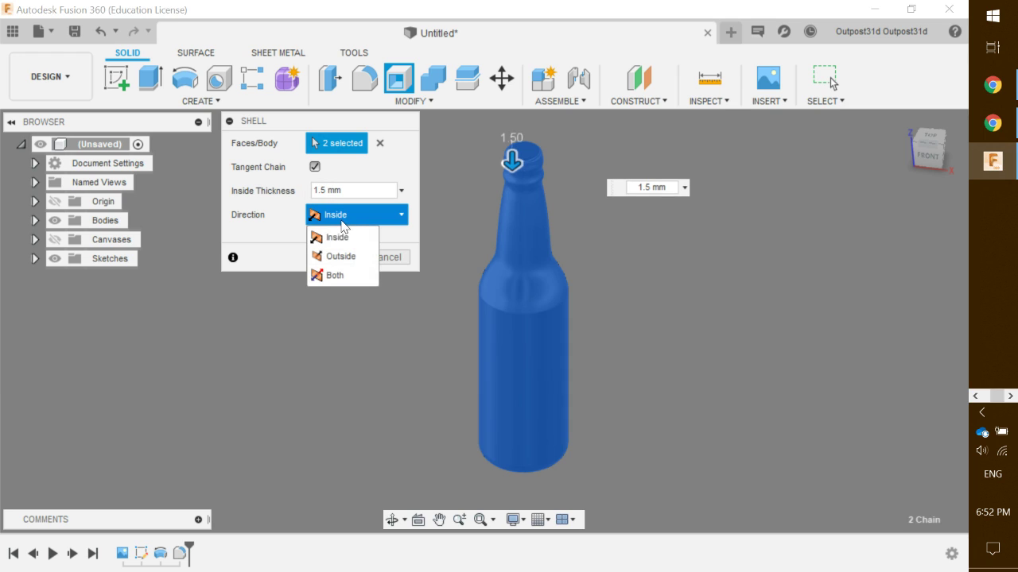
{"action": "left_click", "coordinate": [342, 219]}
{"action": "left_click", "coordinate": [333, 256]}
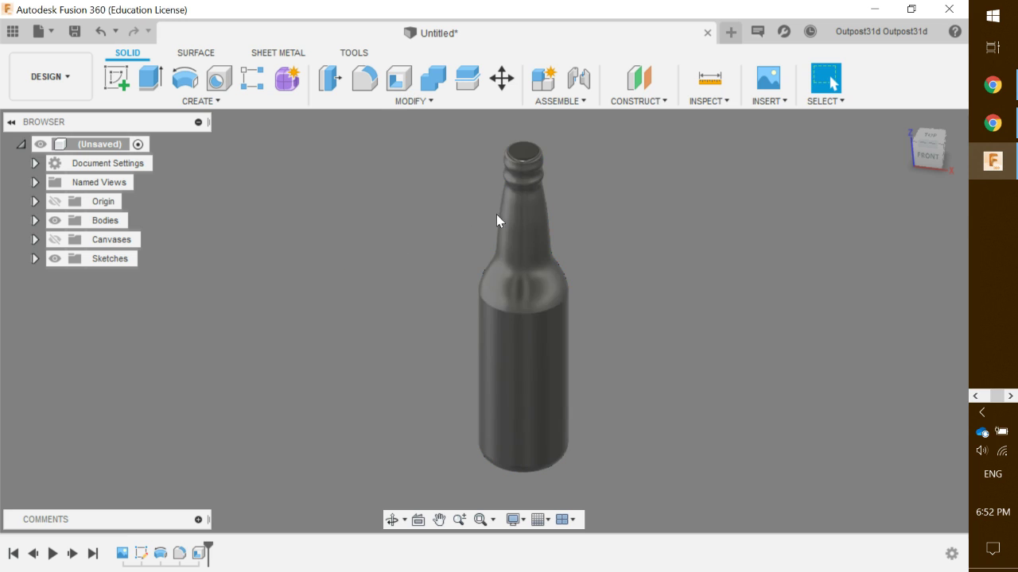
Create a section analysis of the shelled bottle on the XZ plane, shift its cutting plane and accept it
{"action": "left_click", "coordinate": [706, 101]}
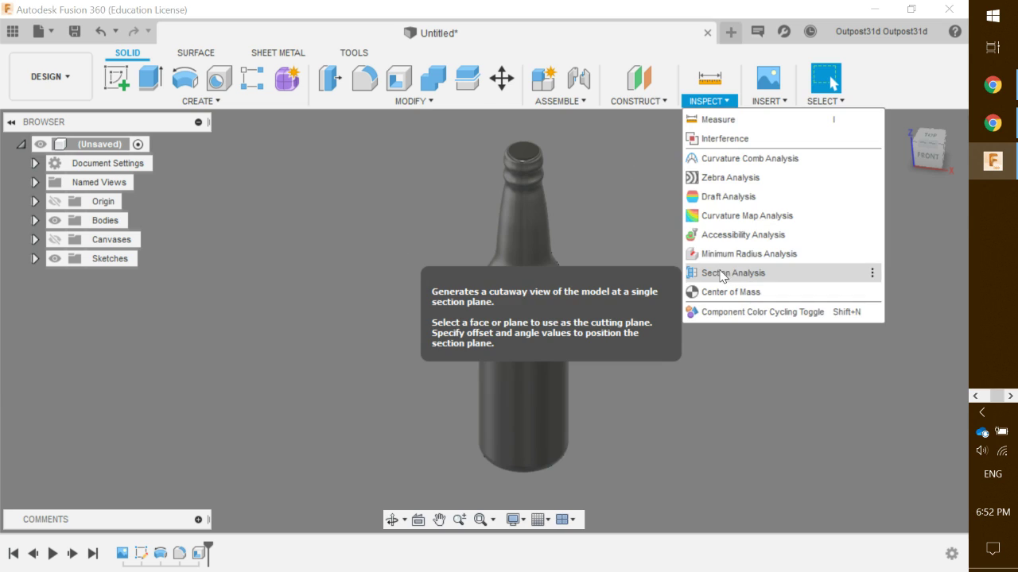
{"action": "left_click", "coordinate": [724, 273]}
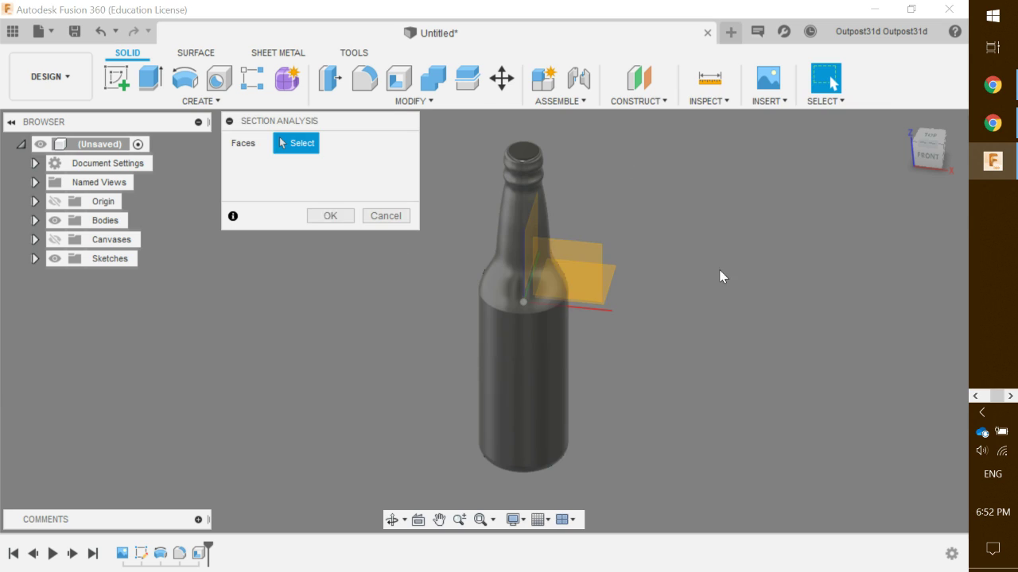
{"action": "left_click", "coordinate": [573, 265]}
{"action": "left_click_drag", "start_coordinate": [555, 255], "coordinate": [546, 294]}
{"action": "left_click", "coordinate": [338, 306]}
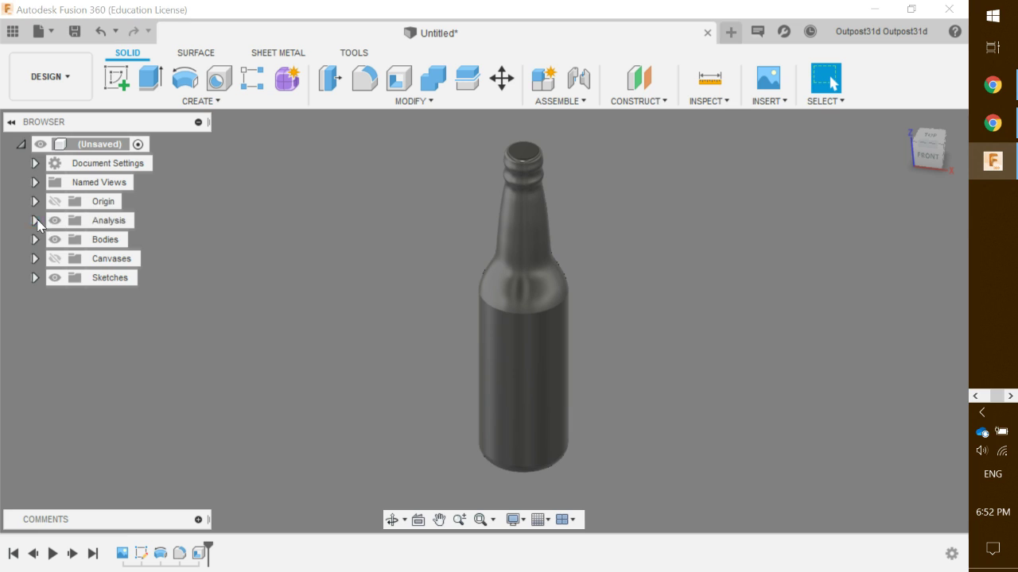
{"action": "left_click", "coordinate": [35, 220]}
{"action": "left_click", "coordinate": [34, 220]}
Extrude the flat circular face on top of the bottle's mouth about 11.3 mm down into the neck as a cut
{"action": "middle_click_drag", "start_coordinate": [494, 159], "coordinate": [527, 216], "text": "shift"}
{"action": "scroll", "coordinate": [530, 219], "scroll_direction": "up", "scroll_amount": 3}
{"action": "scroll", "coordinate": [530, 221], "scroll_direction": "up", "scroll_amount": 2}
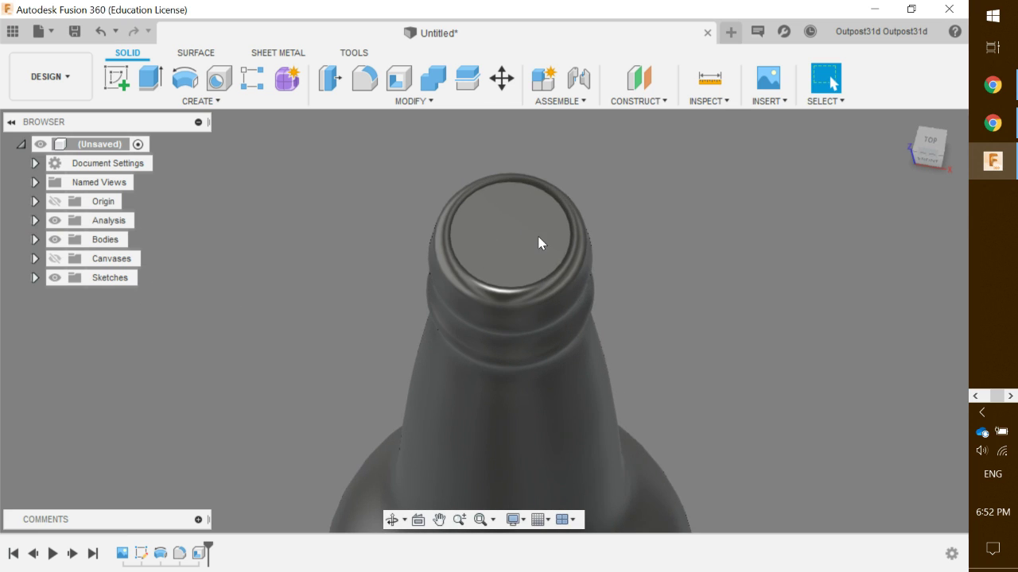
{"action": "left_click", "coordinate": [521, 246]}
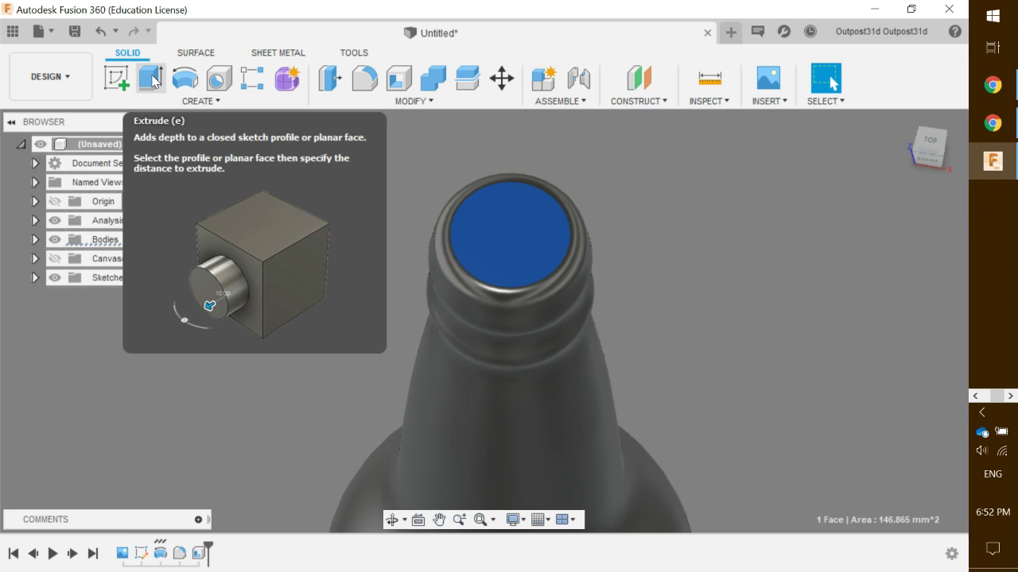
{"action": "left_click", "coordinate": [151, 78]}
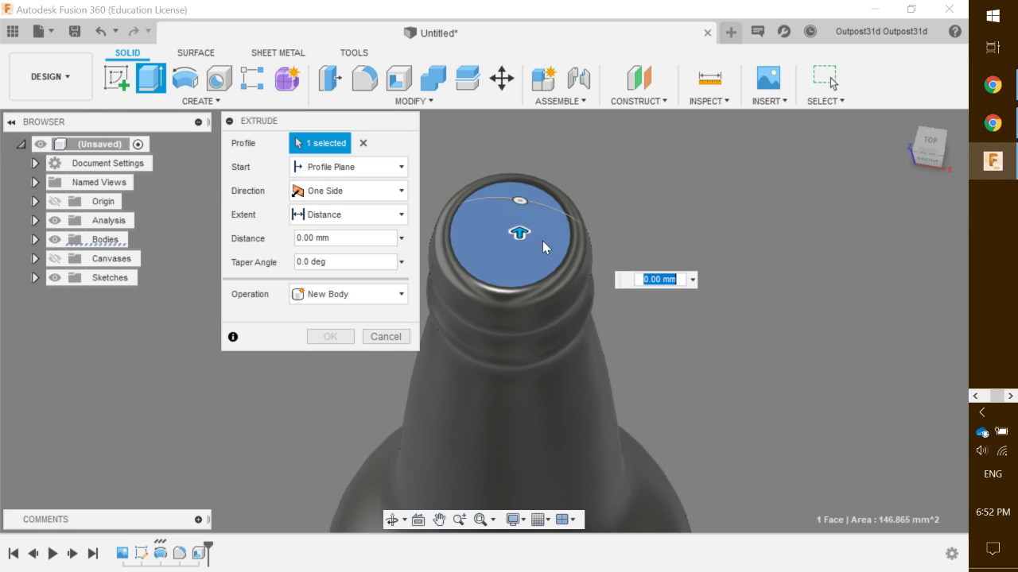
{"action": "middle_click_drag", "start_coordinate": [543, 241], "coordinate": [555, 195], "text": "shift"}
{"action": "left_click_drag", "start_coordinate": [520, 234], "coordinate": [520, 340]}
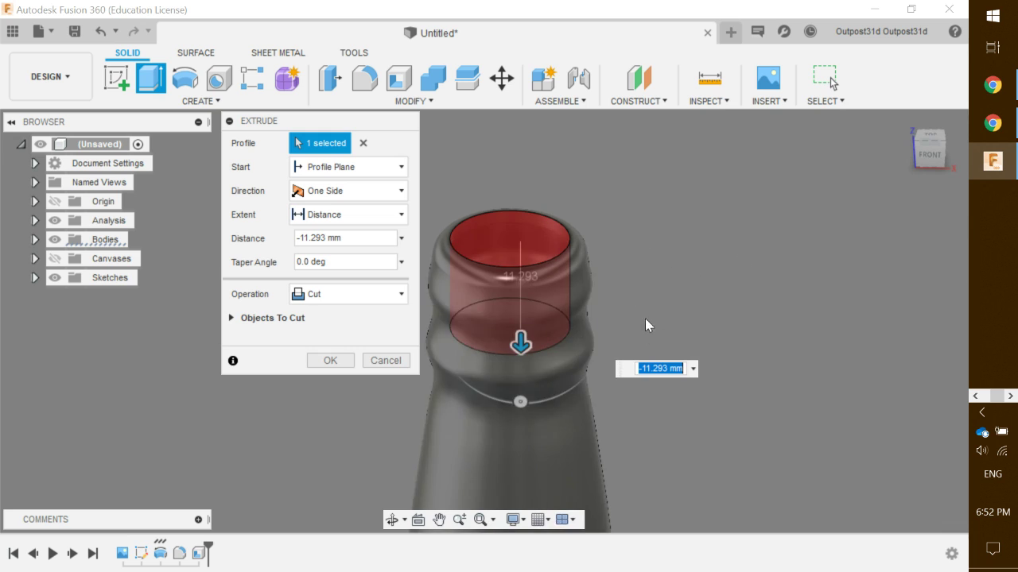
{"action": "left_click", "coordinate": [402, 296]}
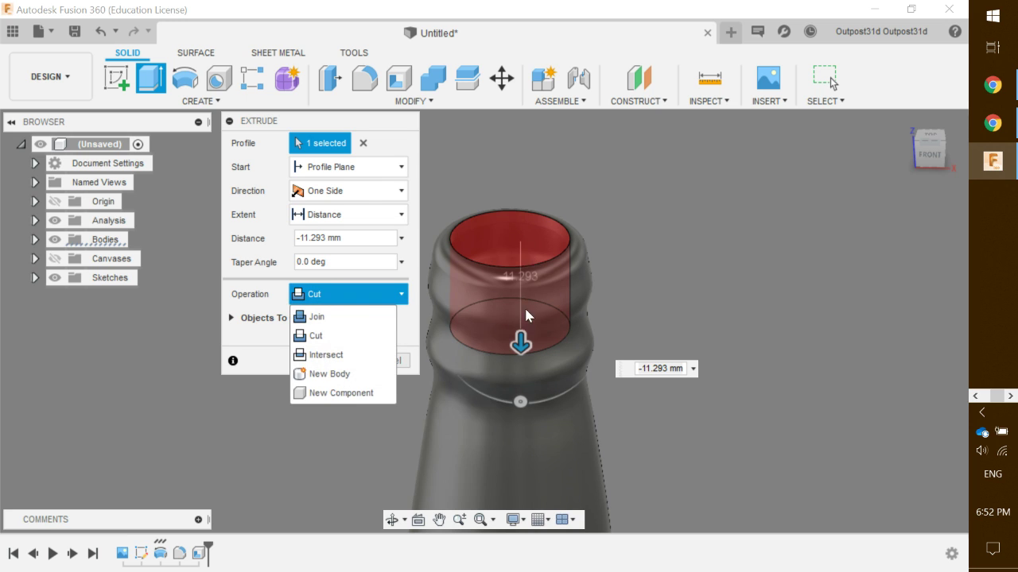
{"action": "left_click", "coordinate": [396, 298]}
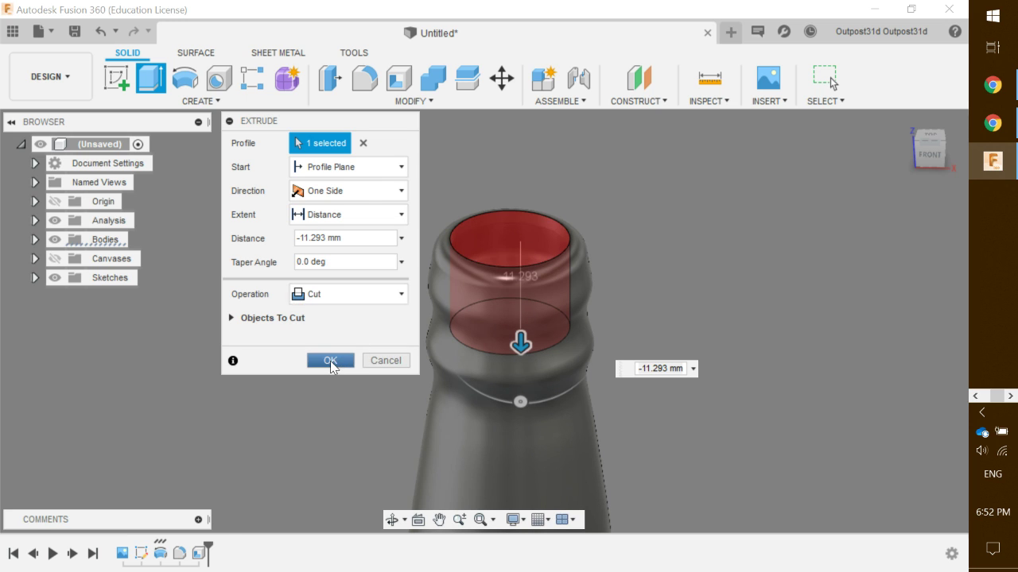
{"action": "left_click", "coordinate": [330, 362]}
{"action": "left_click_drag", "start_coordinate": [469, 417], "coordinate": [481, 338]}
{"action": "key", "text": "Escape"}
Select the entire bottle and open the expanded Appearance settings for it
{"action": "scroll", "coordinate": [517, 345], "scroll_direction": "down", "scroll_amount": 5}
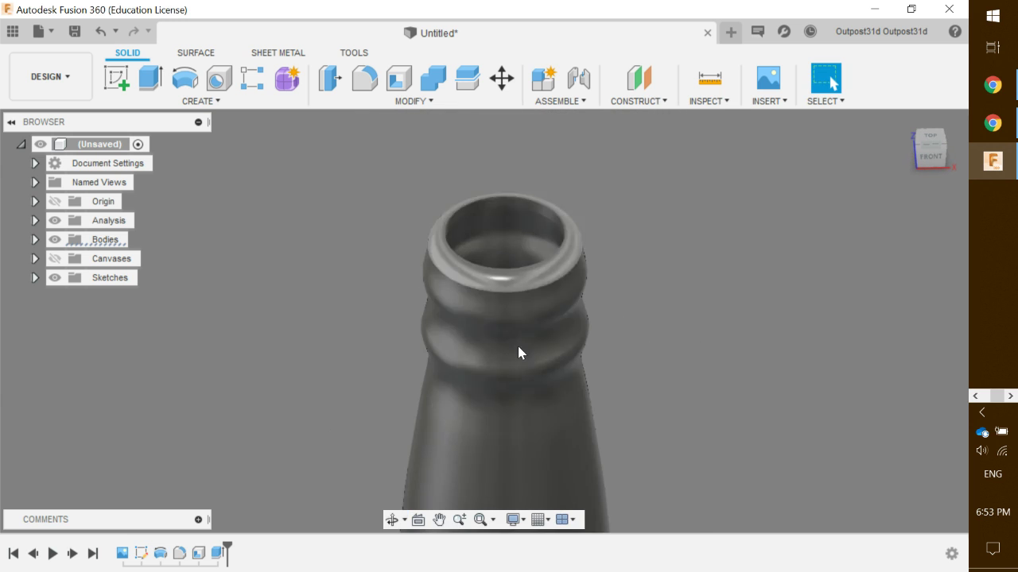
{"action": "scroll", "coordinate": [613, 238], "scroll_direction": "down", "scroll_amount": 5}
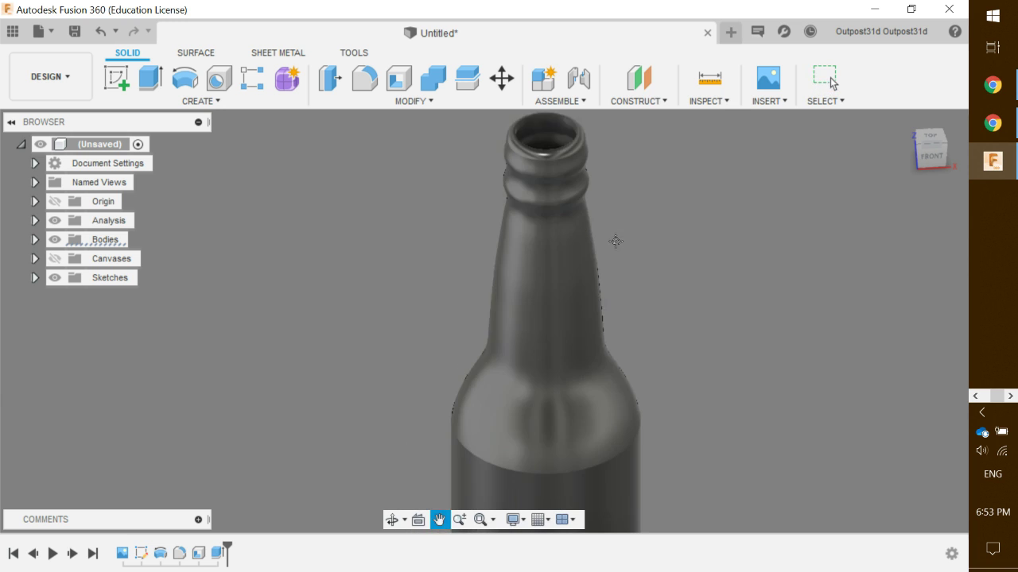
{"action": "middle_click_drag", "start_coordinate": [667, 321], "coordinate": [494, 276]}
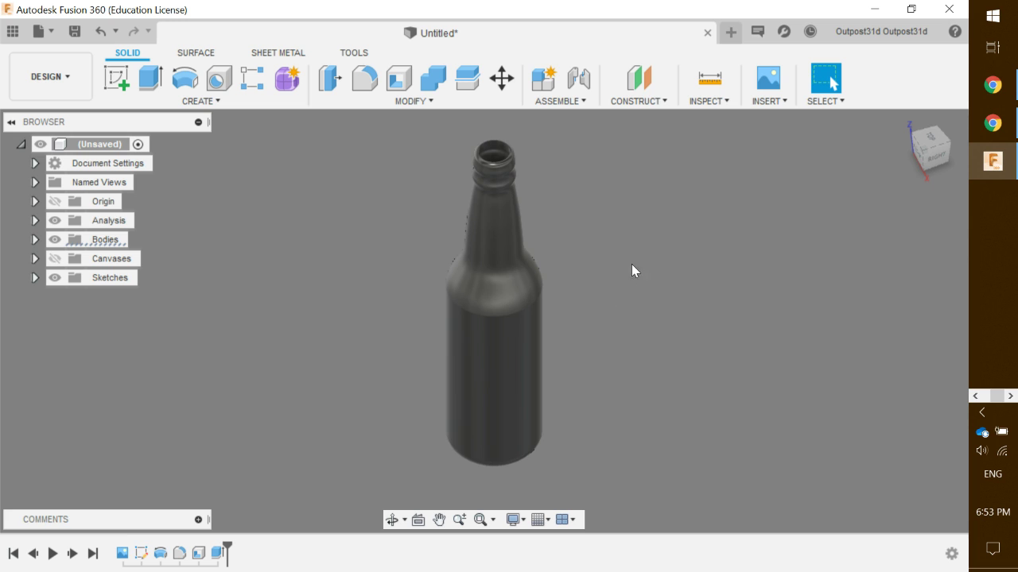
{"action": "left_click_drag", "start_coordinate": [592, 483], "coordinate": [387, 139]}
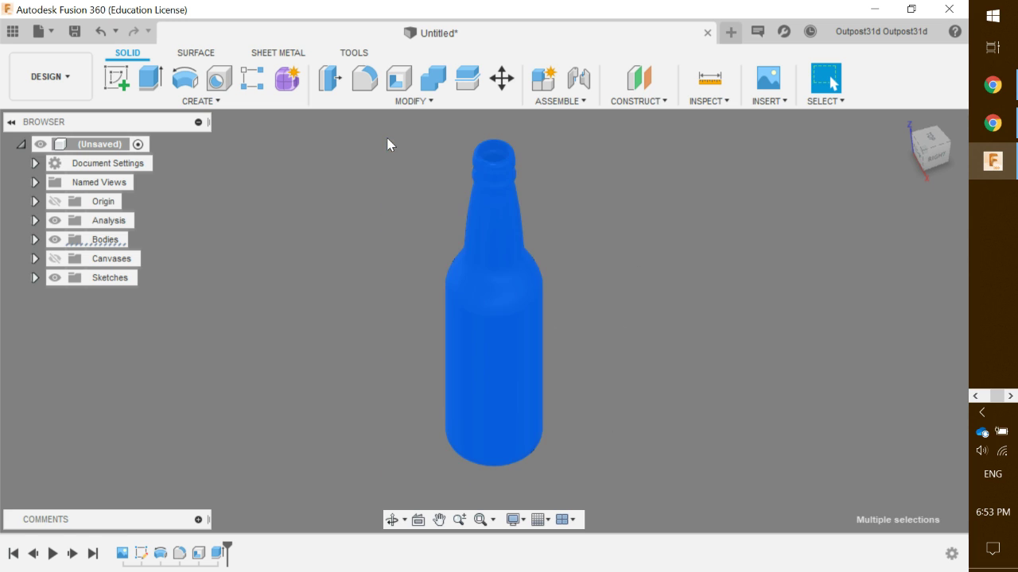
{"action": "right_click", "coordinate": [502, 318]}
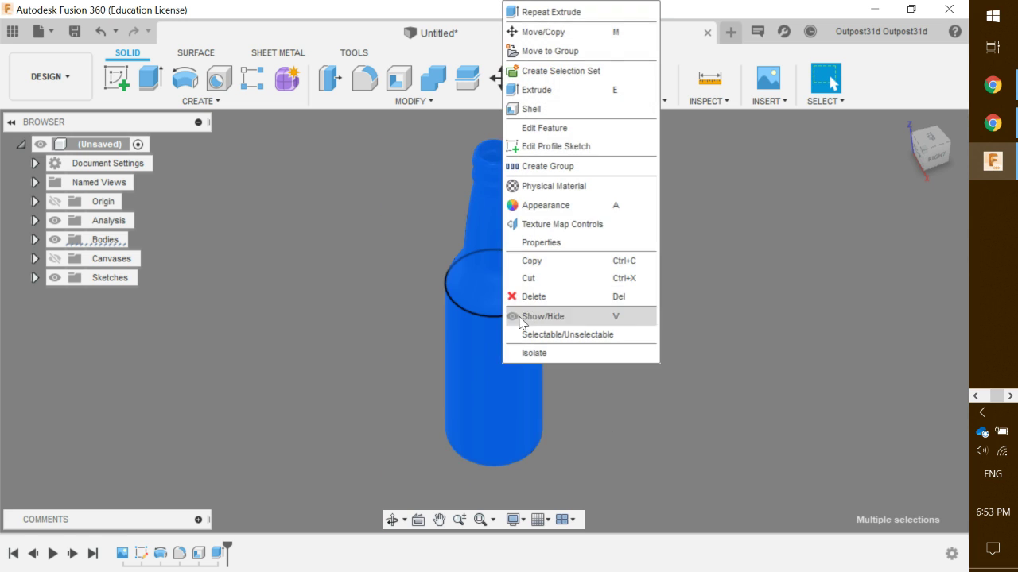
{"action": "left_click", "coordinate": [554, 207]}
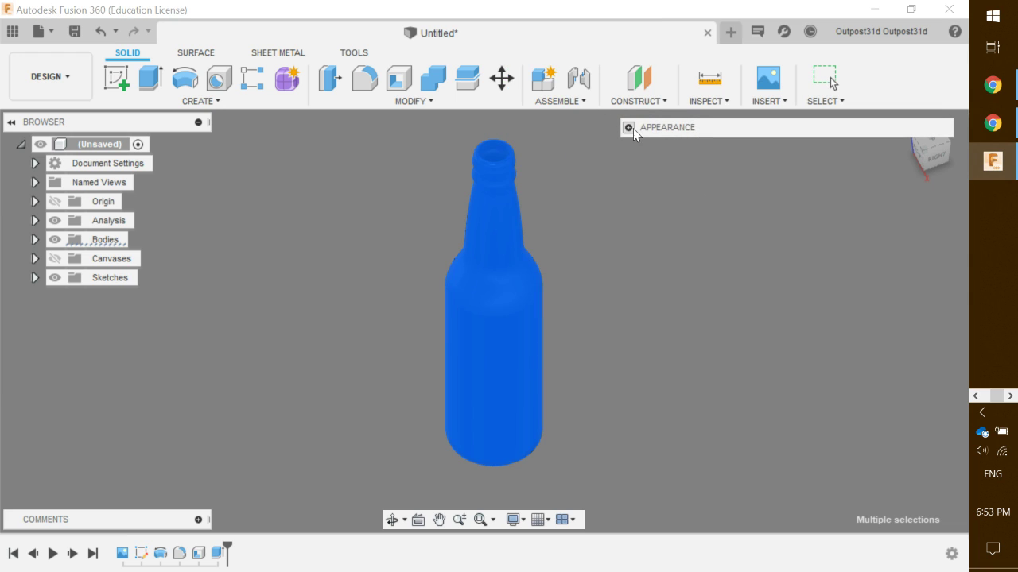
{"action": "left_click", "coordinate": [628, 128]}
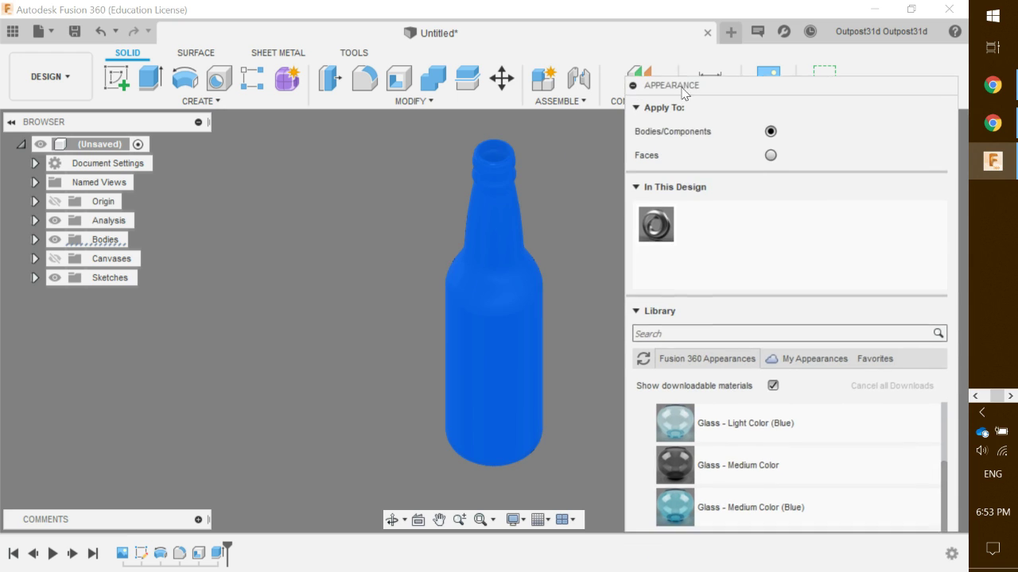
Collapse the Apply To and In This Design sections and the open Glass folders in the appearance library
{"action": "left_click", "coordinate": [636, 90]}
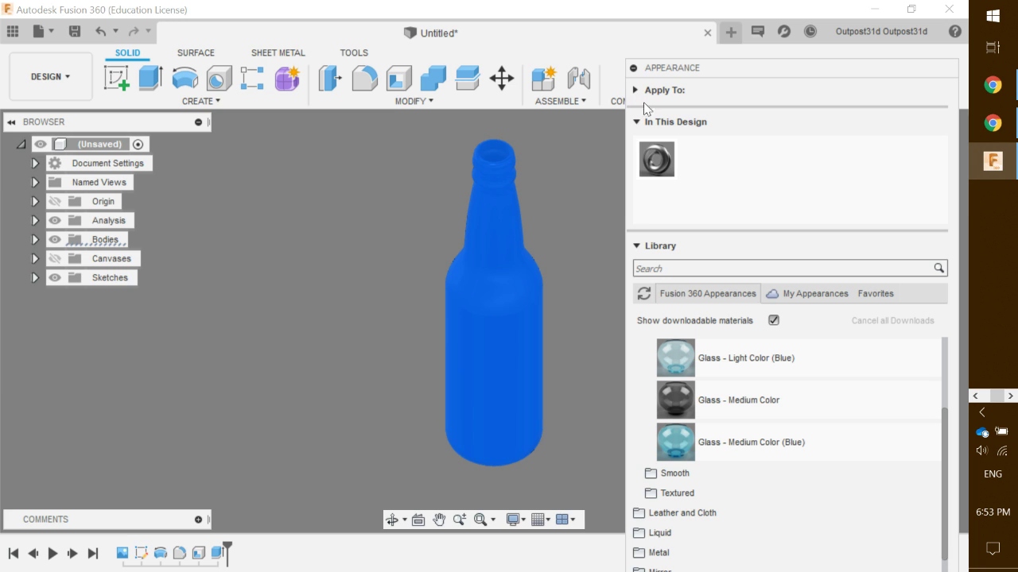
{"action": "left_click", "coordinate": [636, 123]}
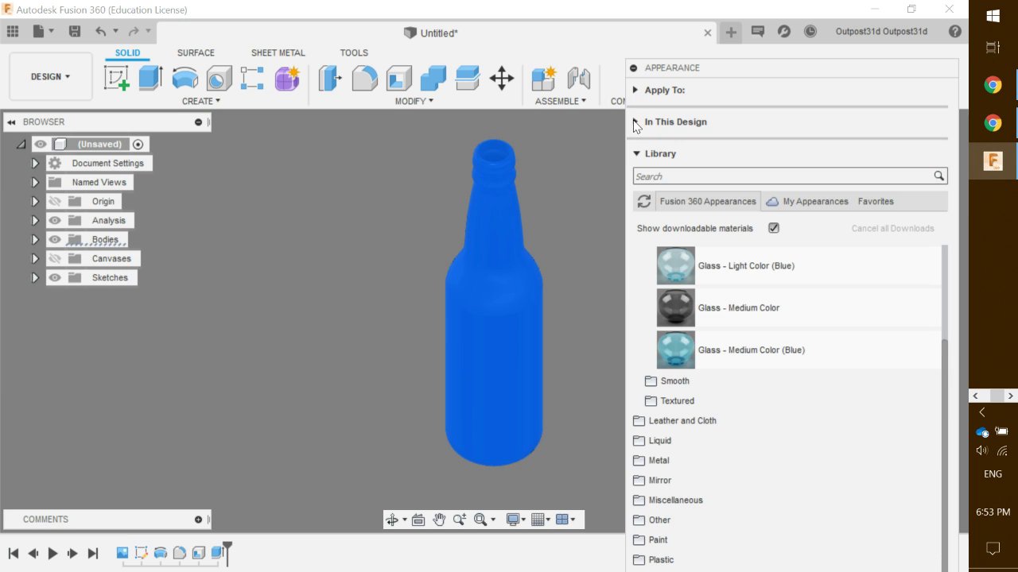
{"action": "scroll", "coordinate": [663, 310], "scroll_direction": "up", "scroll_amount": 3}
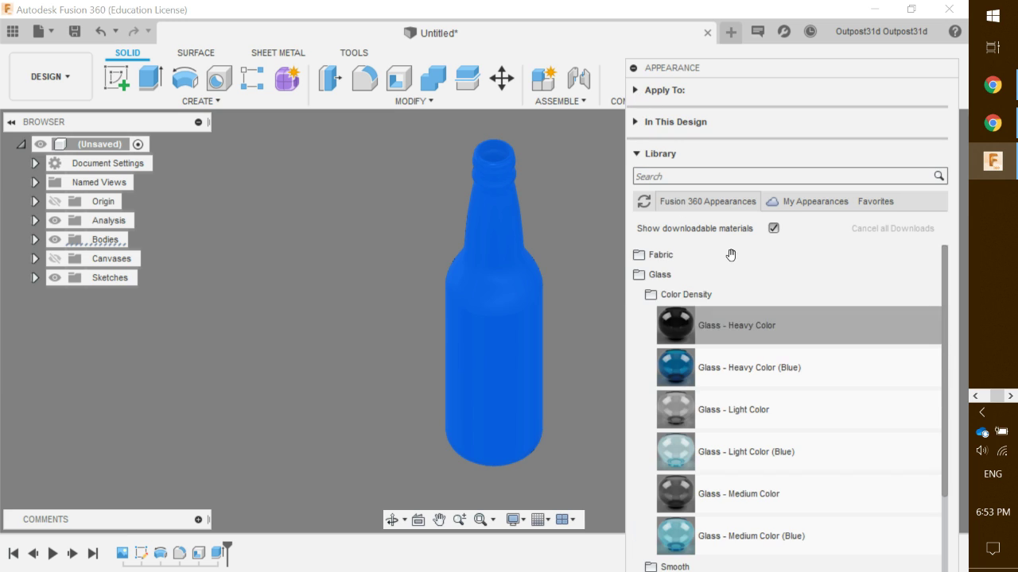
{"action": "left_click", "coordinate": [654, 295]}
{"action": "left_click", "coordinate": [645, 274]}
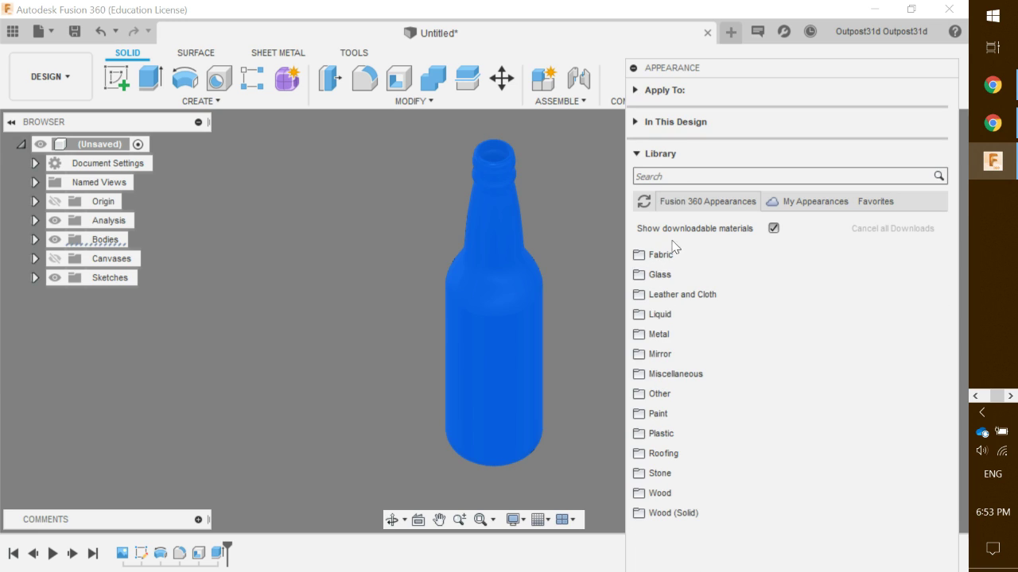
Search the appearance library for "glass", apply Glass - Heavy Color (Blue) to the whole bottle, and minimize the Appearance dialog
{"action": "left_click", "coordinate": [687, 177]}
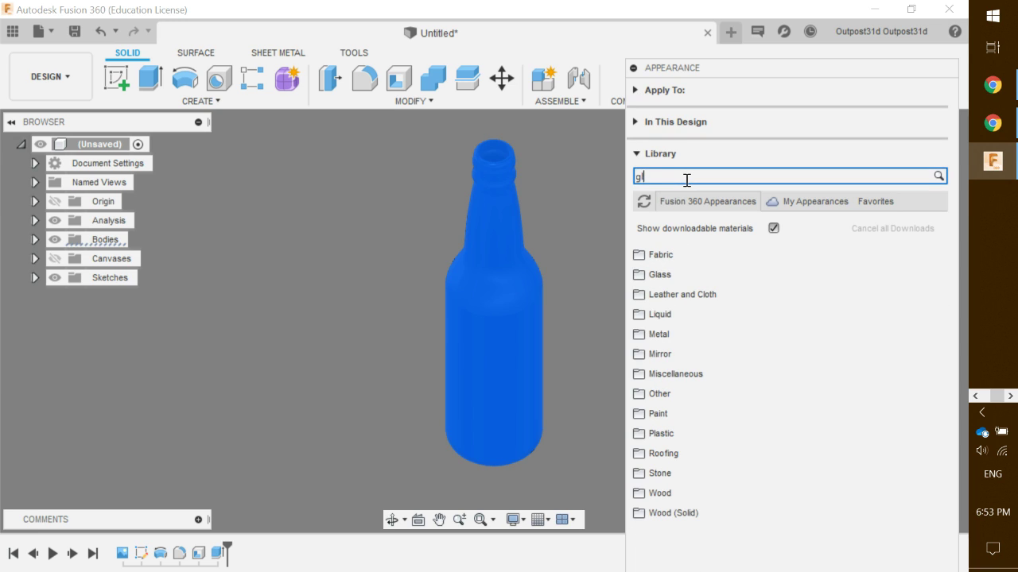
{"action": "type", "text": "glass"}
{"action": "key", "text": "Return"}
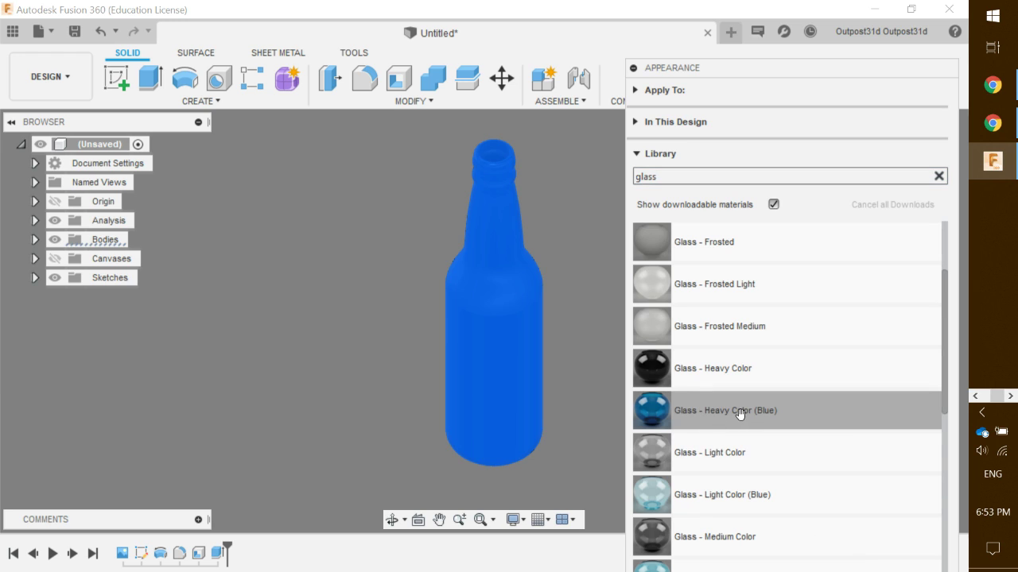
{"action": "left_click_drag", "start_coordinate": [734, 420], "coordinate": [506, 341]}
{"action": "middle_click_drag", "start_coordinate": [583, 347], "coordinate": [649, 114], "text": "shift"}
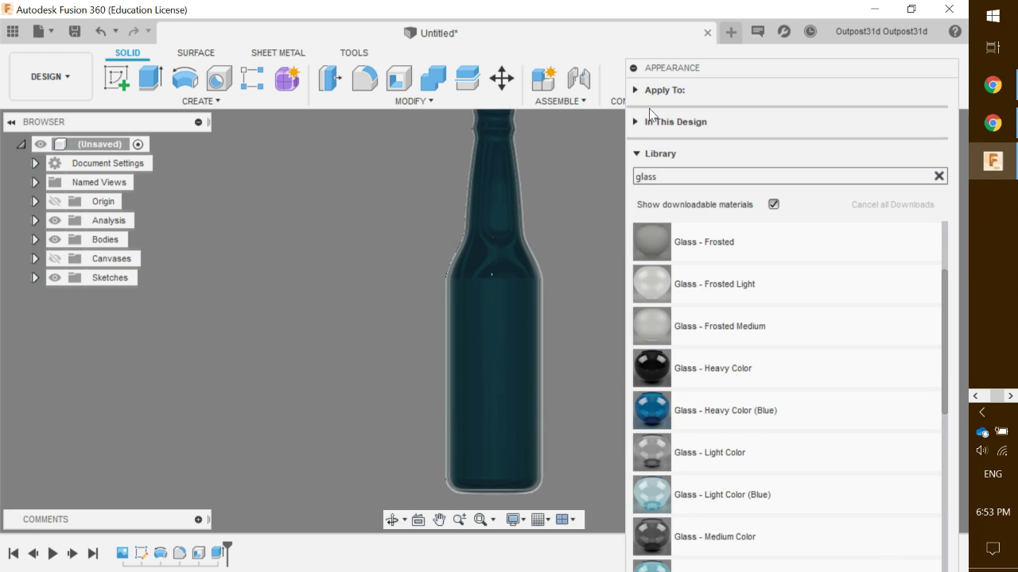
{"action": "left_click", "coordinate": [633, 69]}
{"action": "mouse_move", "coordinate": [597, 262]}
{"action": "middle_mouse_down", "text": "shift"}
{"action": "mouse_move", "coordinate": [620, 334]}
{"action": "mouse_move", "coordinate": [601, 359]}
{"action": "mouse_move", "coordinate": [831, 82]}
{"action": "mouse_move", "coordinate": [439, 234]}
{"action": "mouse_move", "coordinate": [375, 196]}
{"action": "mouse_move", "coordinate": [320, 295]}
{"action": "mouse_move", "coordinate": [336, 320]}
{"action": "mouse_move", "coordinate": [479, 353]}
{"action": "mouse_move", "coordinate": [618, 325]}
{"action": "mouse_move", "coordinate": [610, 272]}
{"action": "middle_mouse_up", "text": "shift"}
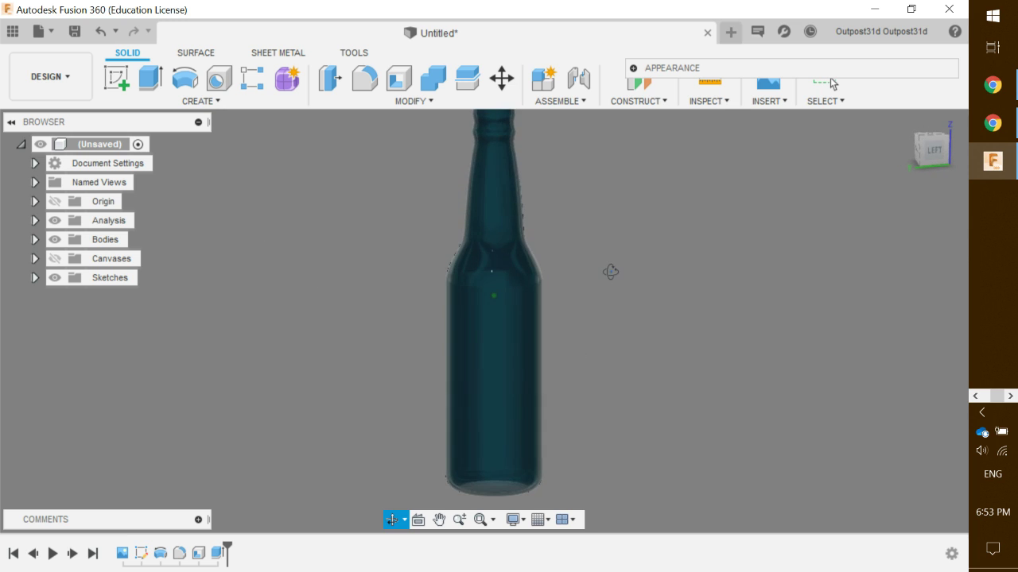
{"action": "scroll", "coordinate": [604, 358], "scroll_direction": "down", "scroll_amount": 2}
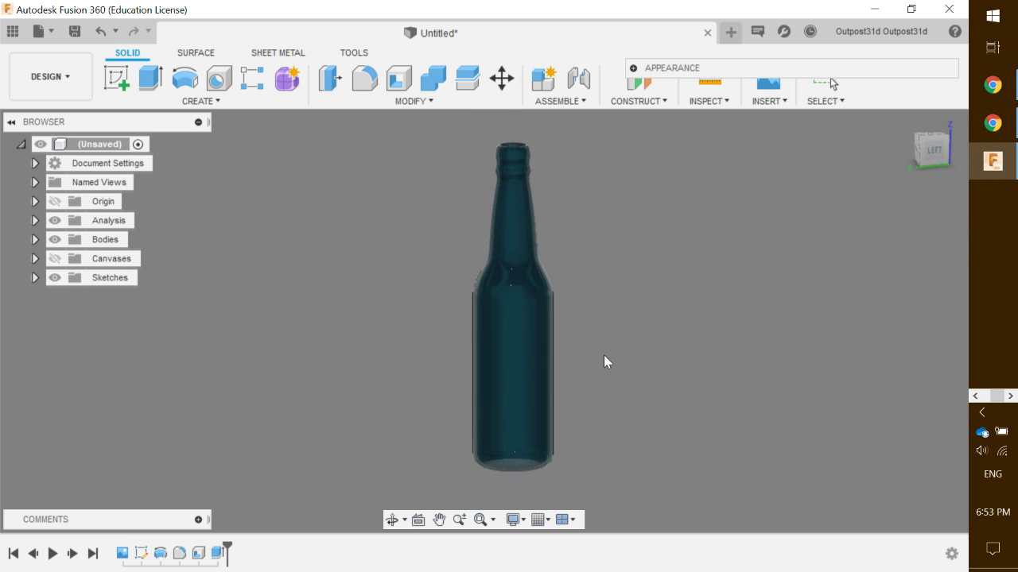
Turn on the Environment Dome and Ground Plane display effects and close the Appearance dialog
{"action": "left_click", "coordinate": [527, 521]}
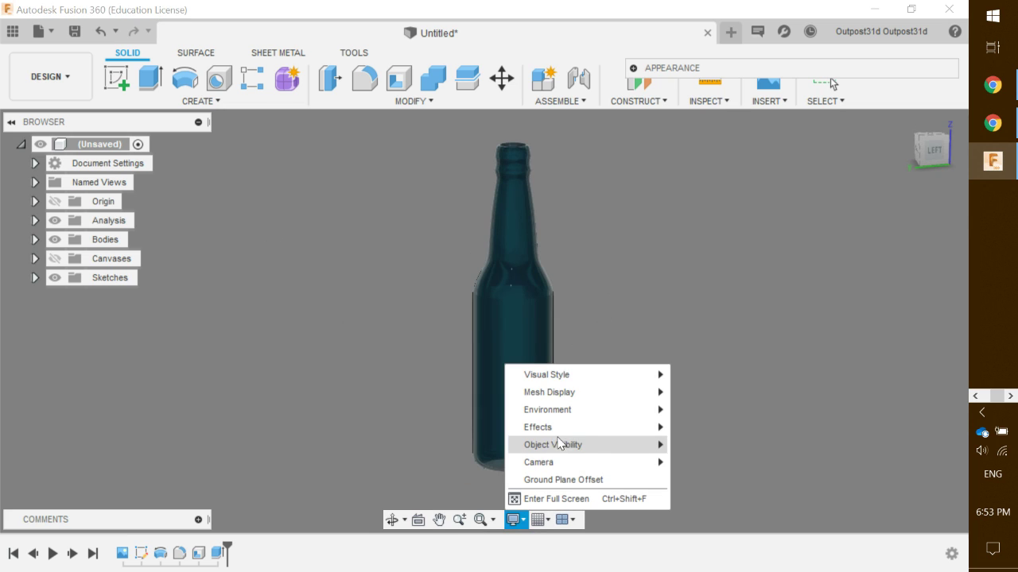
{"action": "mouse_move", "coordinate": [563, 417]}
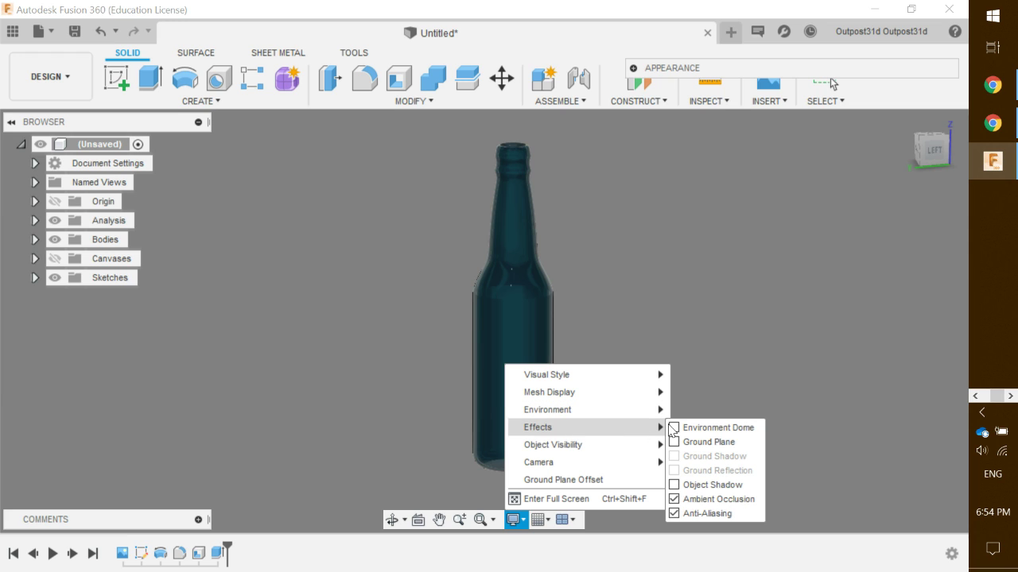
{"action": "left_click", "coordinate": [674, 442]}
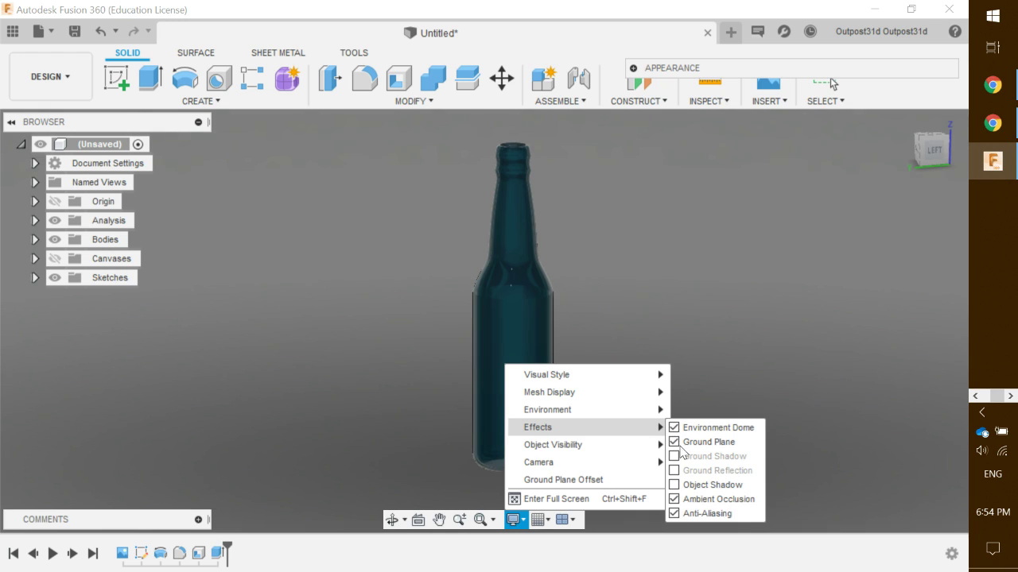
{"action": "left_click", "coordinate": [696, 352]}
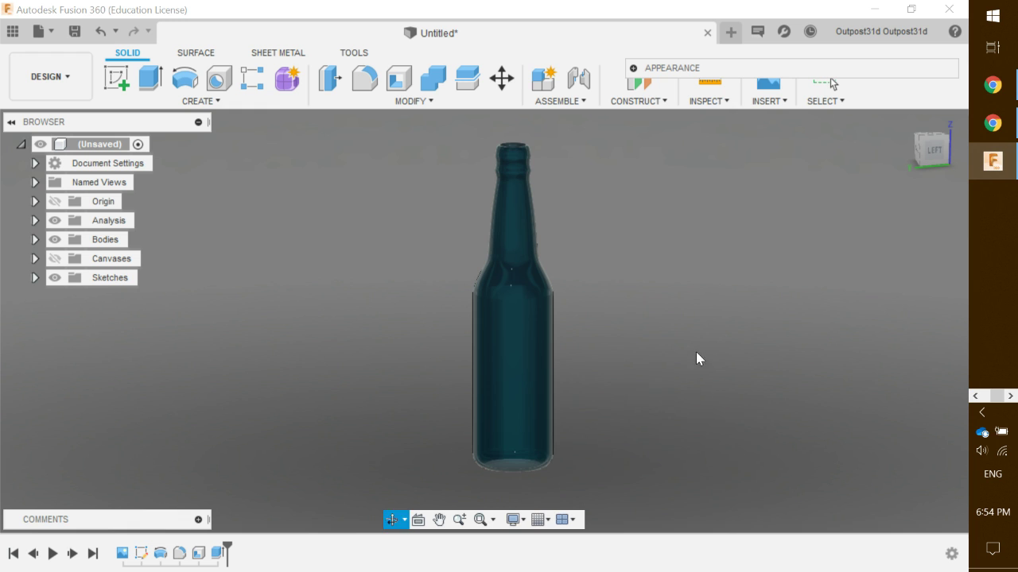
{"action": "right_click", "coordinate": [696, 352]}
{"action": "right_click", "coordinate": [649, 364]}
{"action": "right_click", "coordinate": [611, 334]}
{"action": "left_click", "coordinate": [611, 356]}
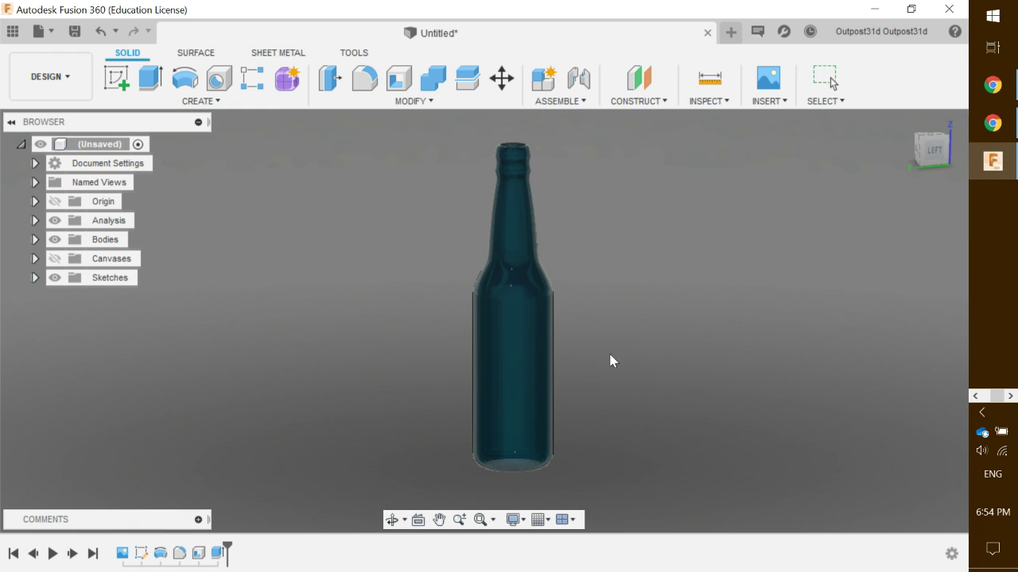
Turn on the Ground Shadow and Ground Reflection display effects and view the finished bottle from several angles
{"action": "middle_click_drag", "start_coordinate": [609, 359], "coordinate": [491, 407], "text": "shift"}
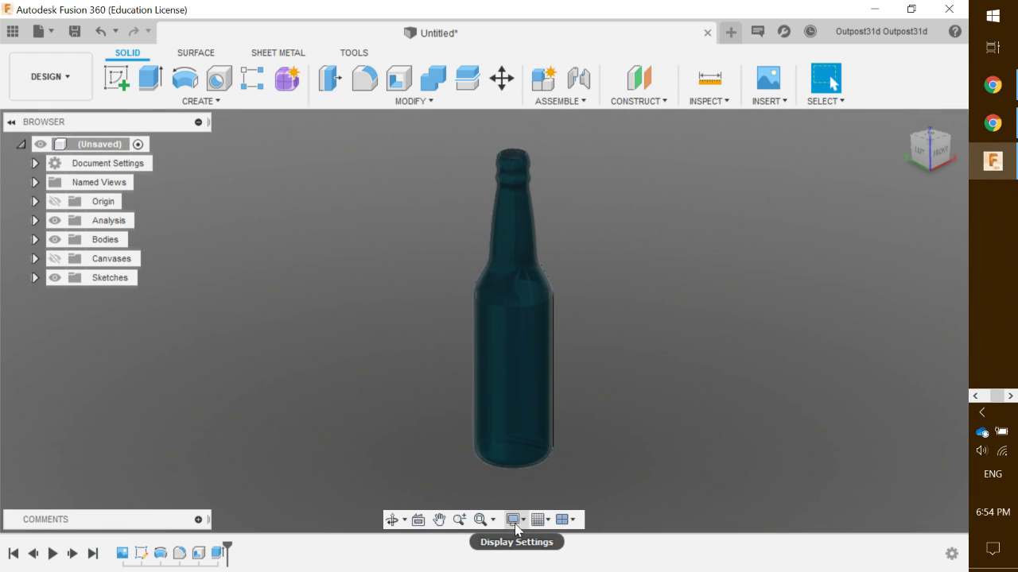
{"action": "left_click", "coordinate": [515, 520]}
{"action": "mouse_move", "coordinate": [574, 432]}
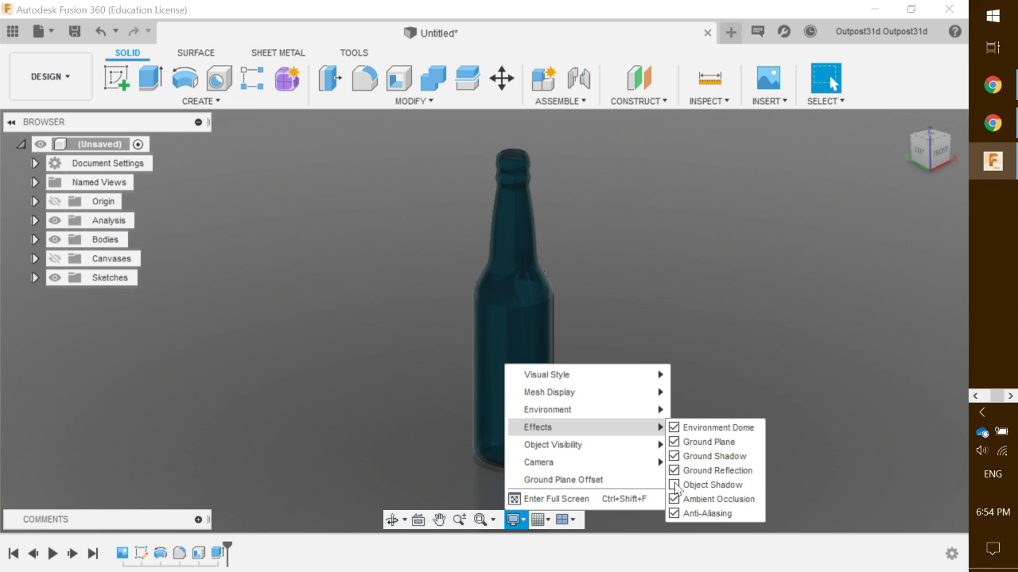
{"action": "middle_click_drag", "start_coordinate": [725, 363], "coordinate": [621, 391], "text": "shift"}
{"action": "key", "text": "Escape"}
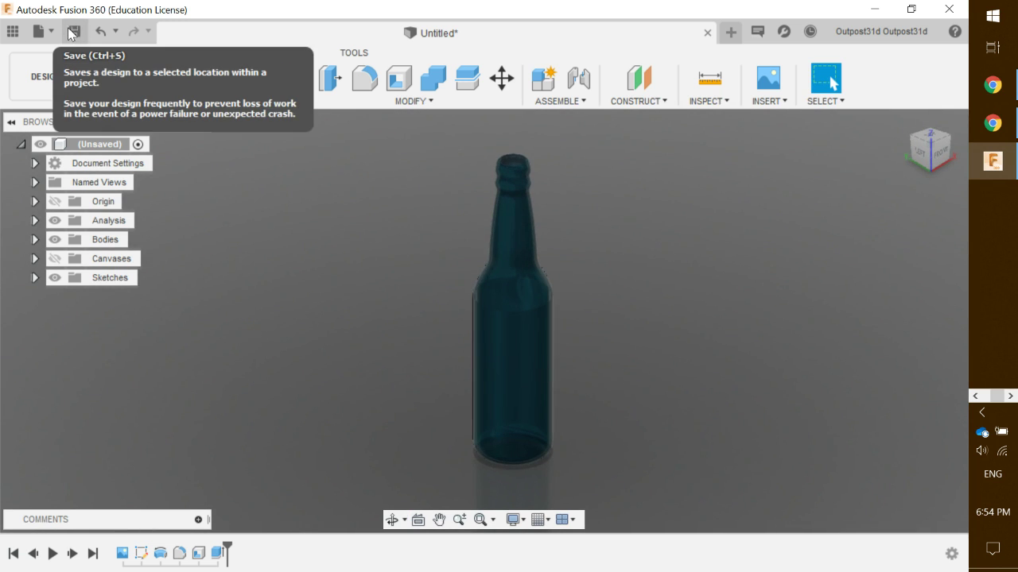
{"action": "middle_click_drag", "start_coordinate": [383, 319], "coordinate": [473, 315], "text": "shift"}
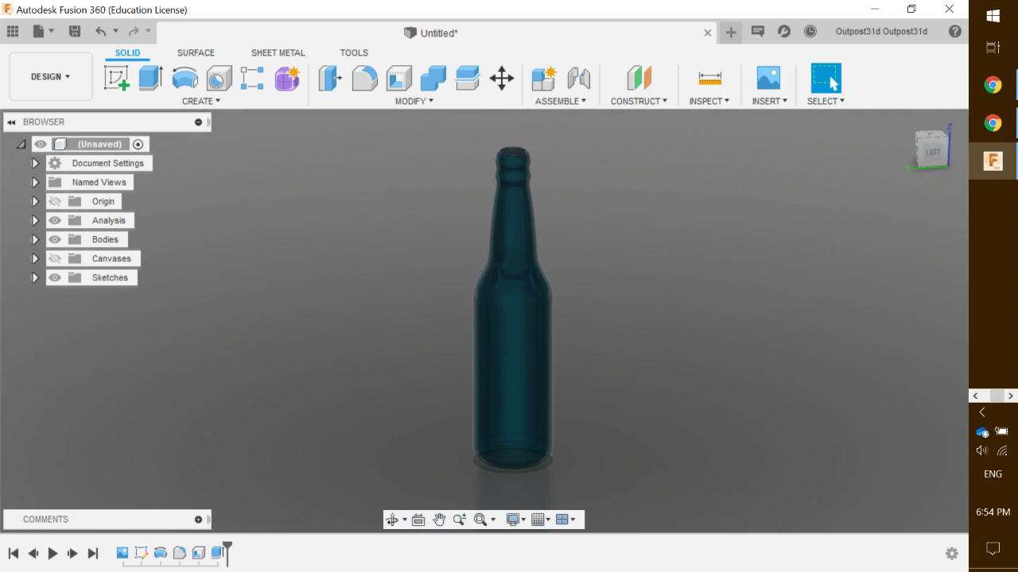